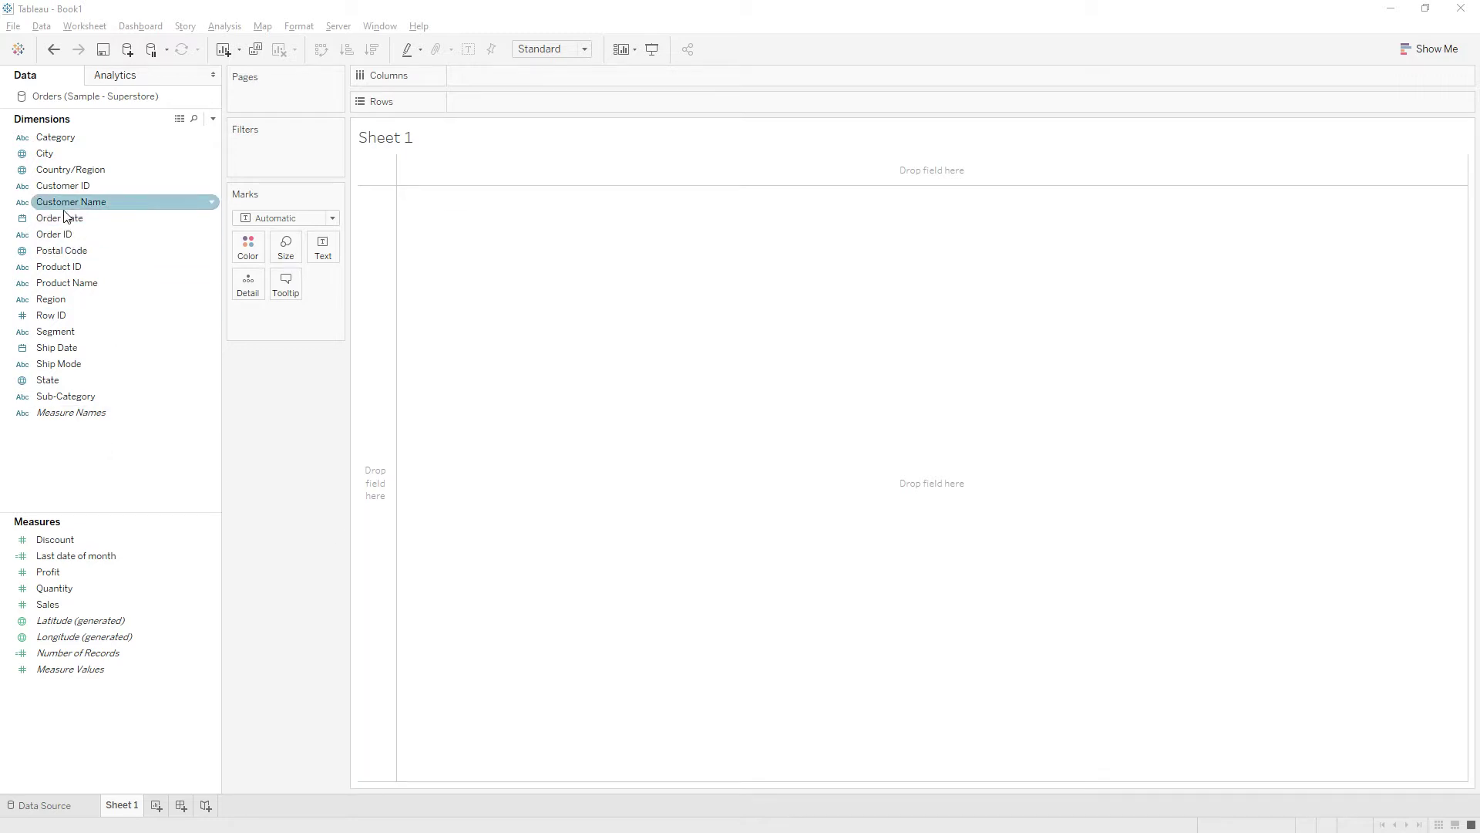
Step: Put discrete MONTH(Order Date) on Rows, listing 48 months from January 2017 to December 2020, and add Order Date again
drag(59, 218, 525, 103)
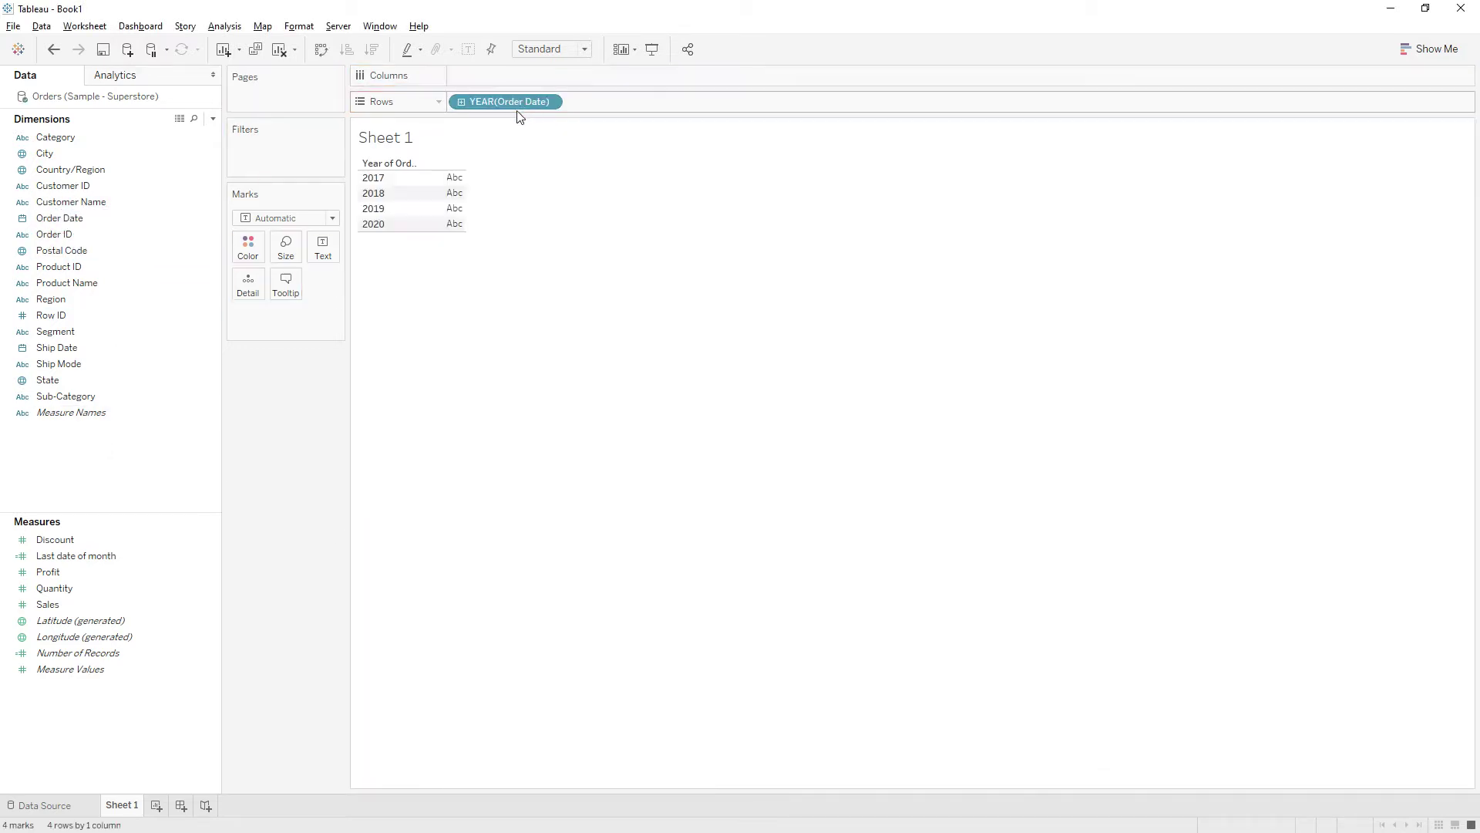
right_click(505, 100)
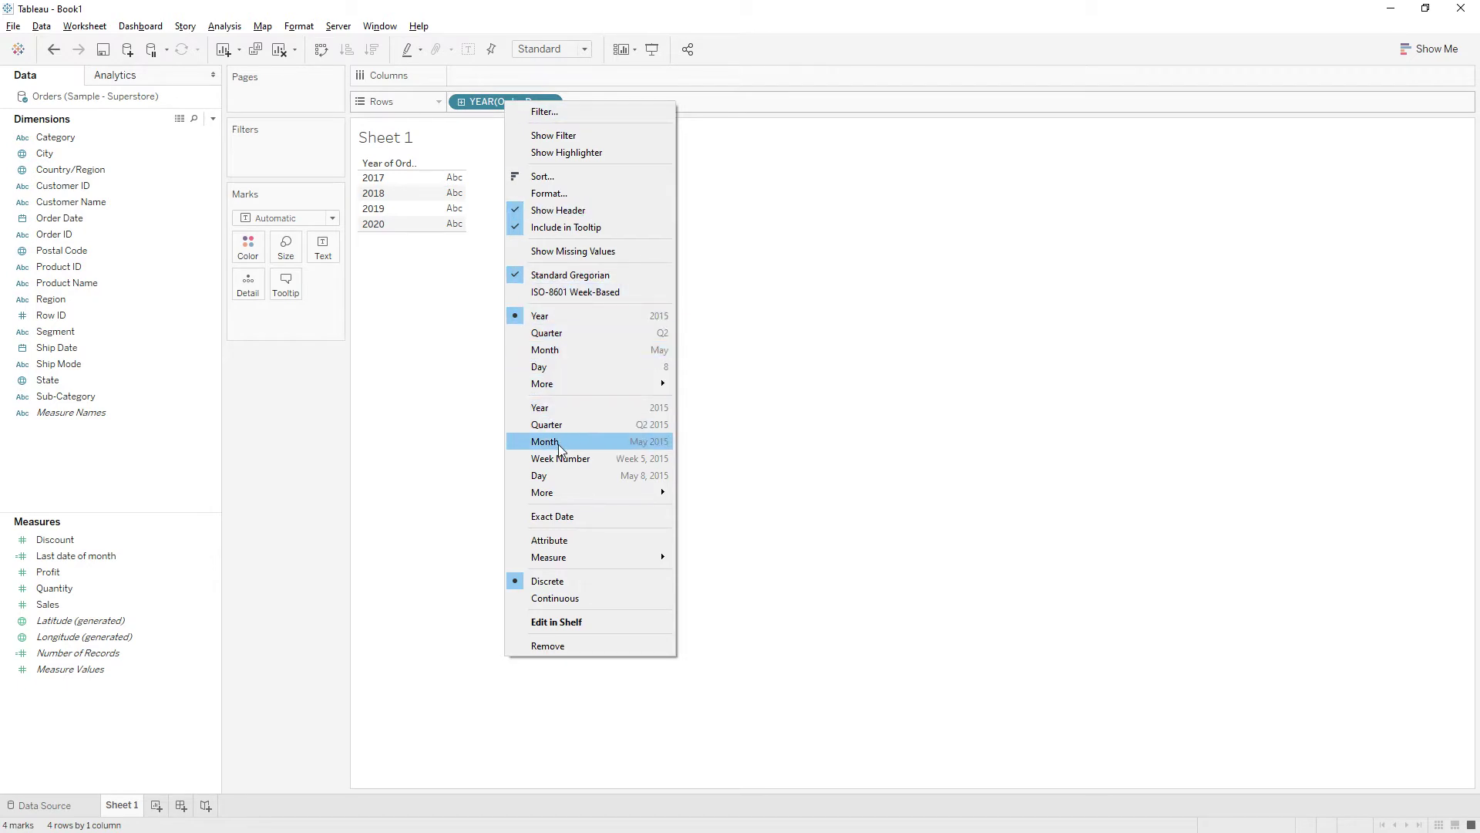
click(567, 441)
right_click(499, 108)
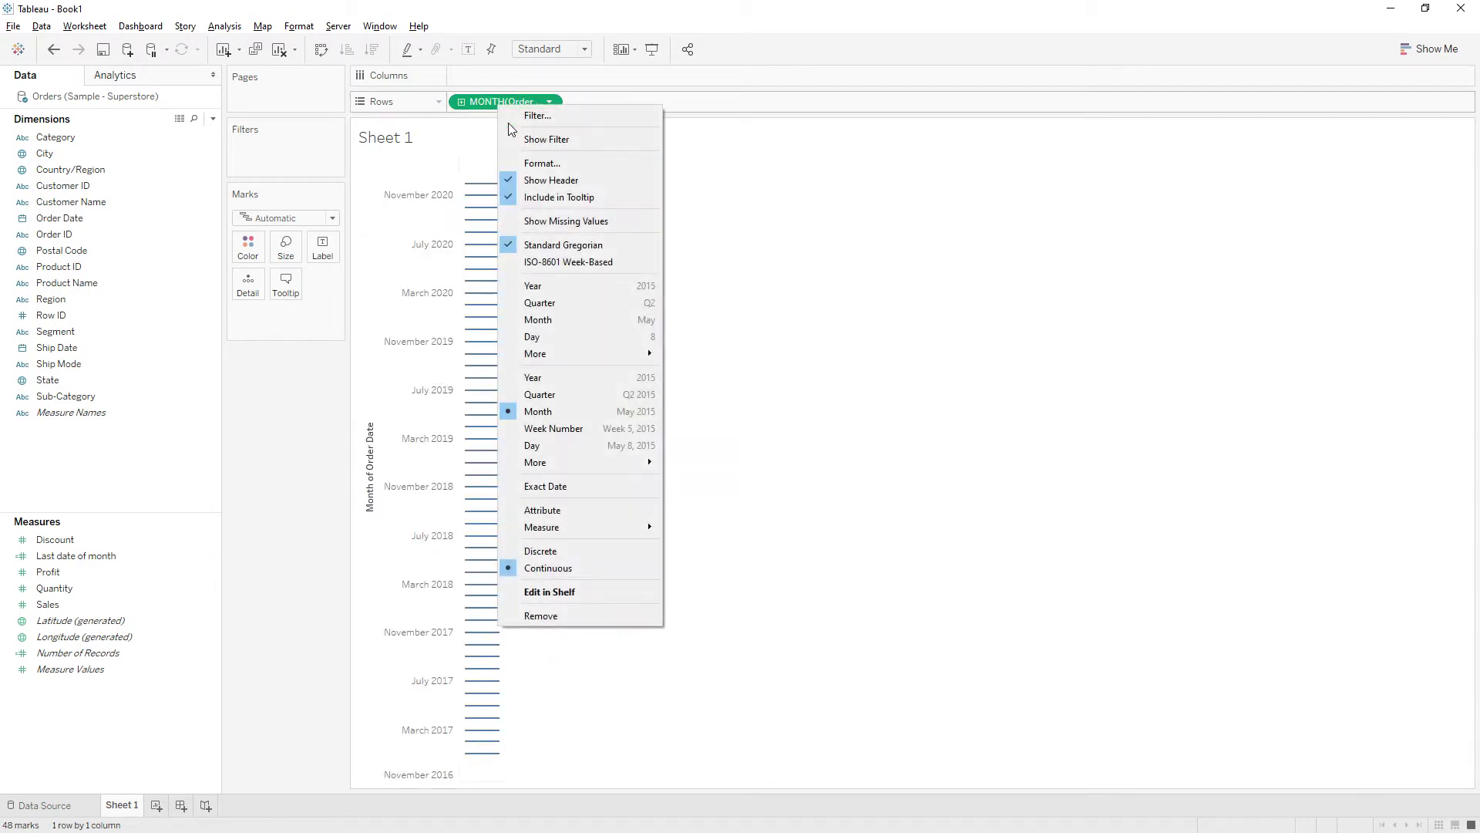
click(552, 555)
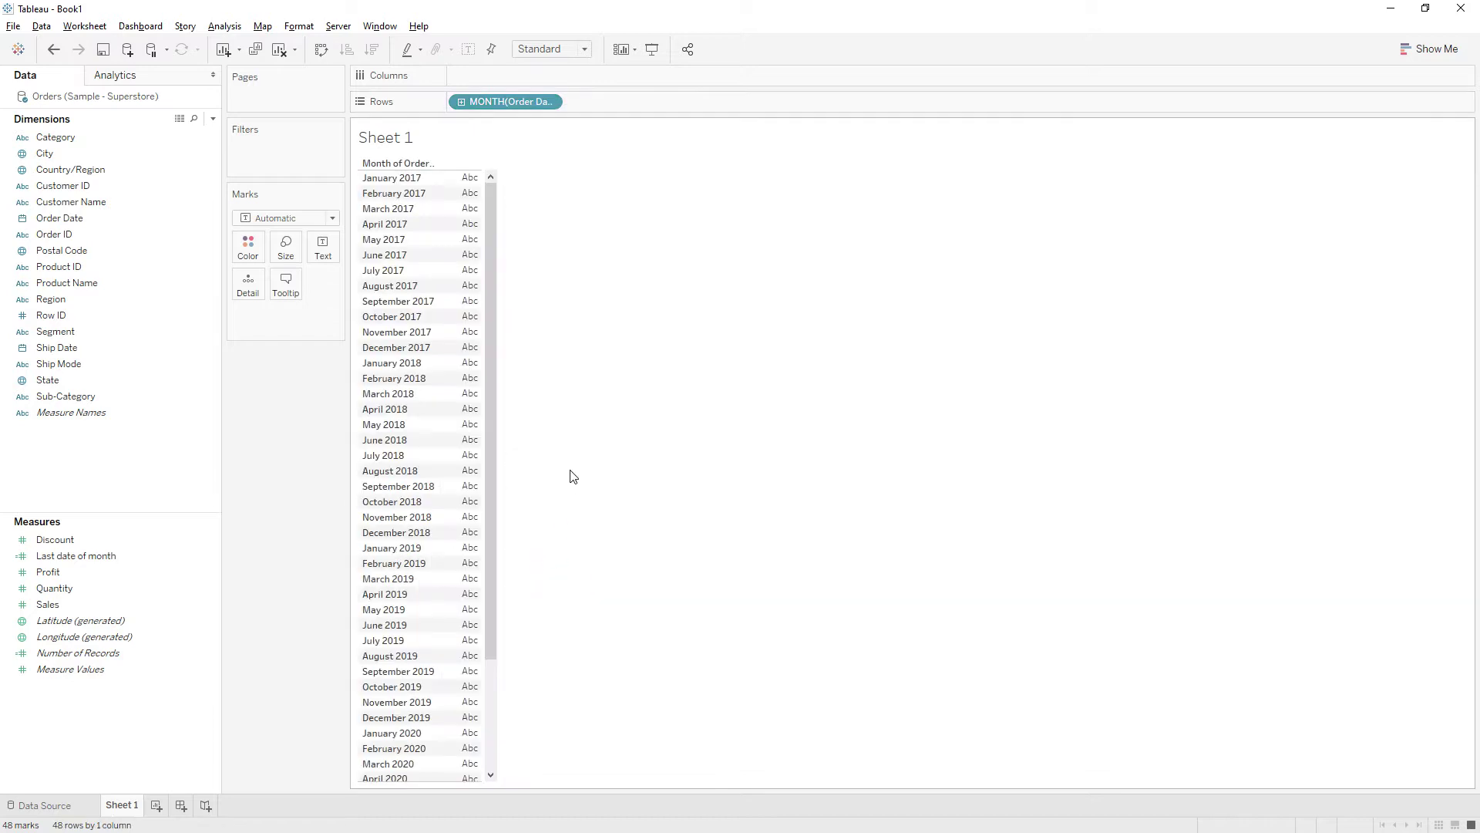
drag(490, 215, 514, 383)
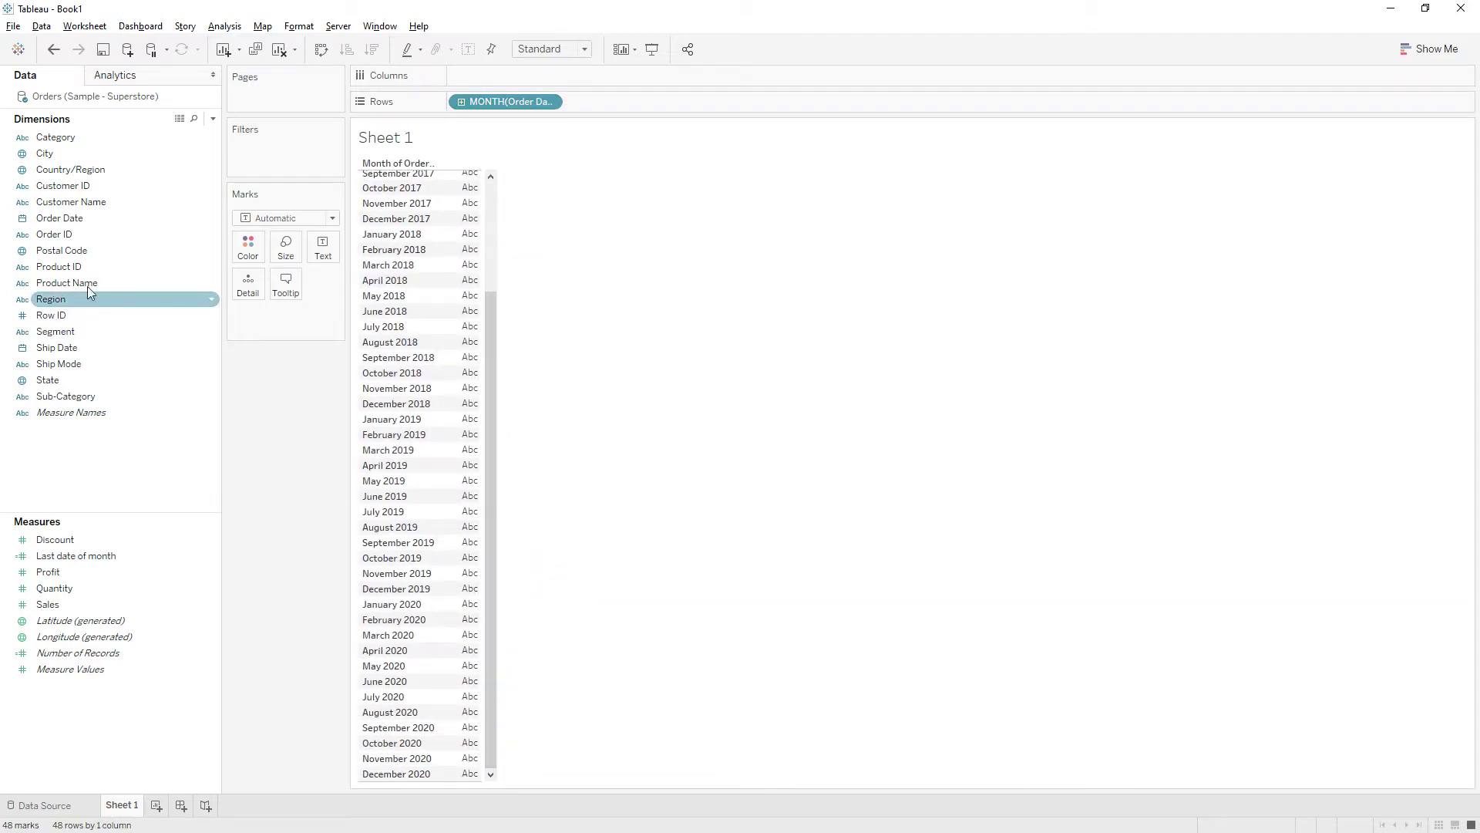
drag(67, 220, 677, 108)
Step: Make the second Order Date a discrete Exact Date, giving 1236 daily rows, and scroll through them
right_click(624, 104)
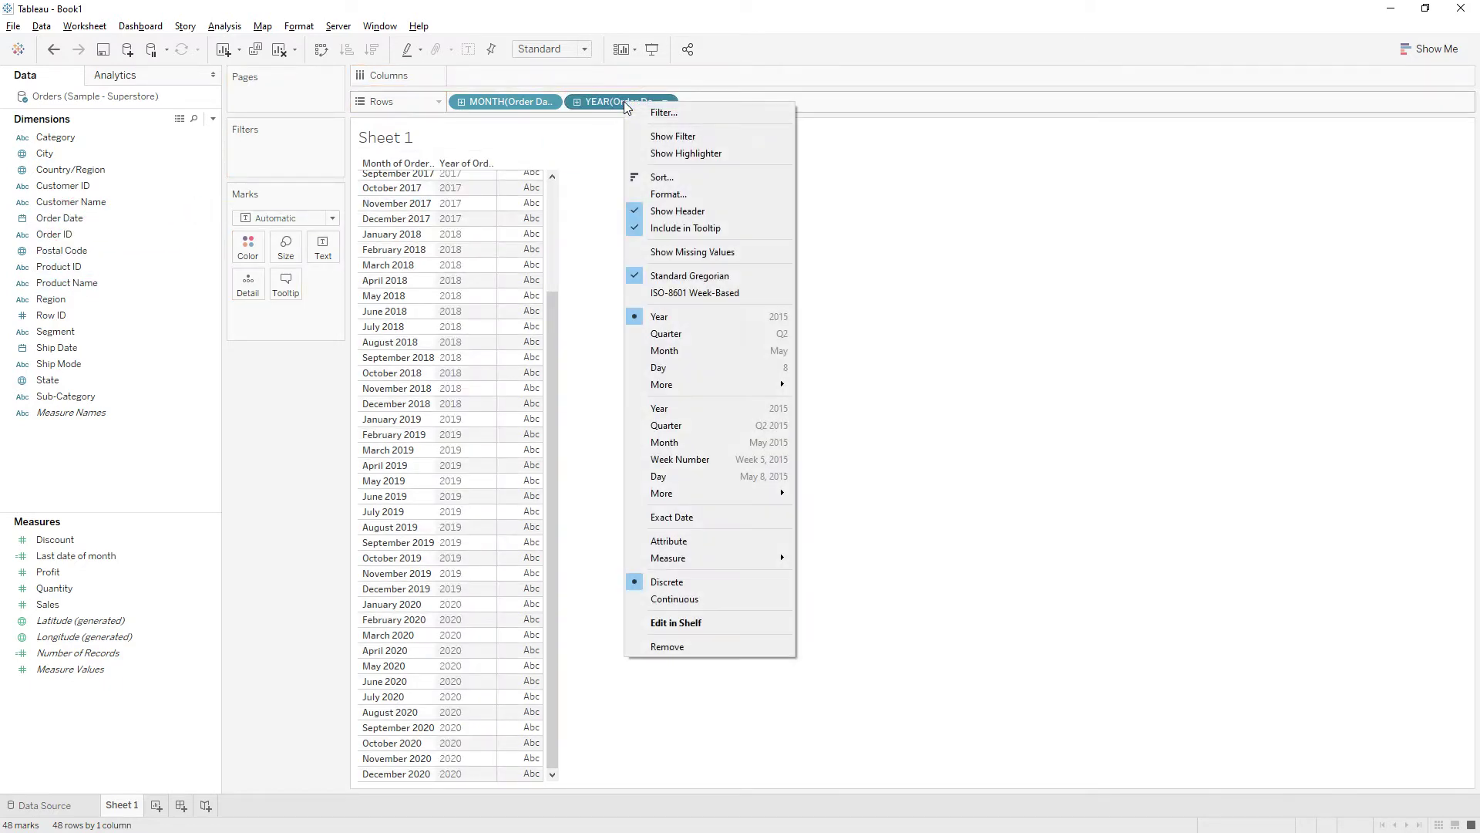
click(688, 517)
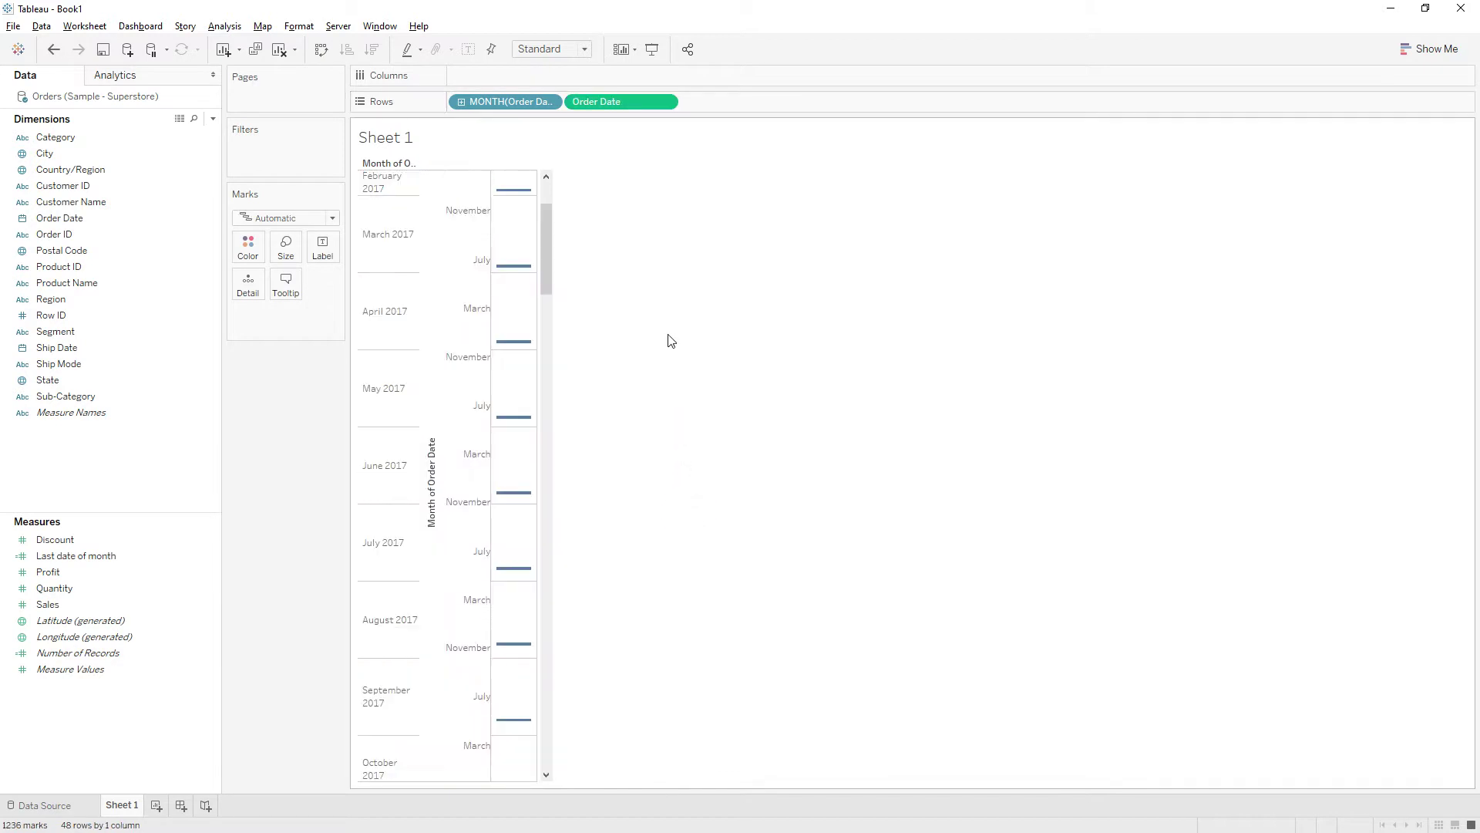
right_click(602, 102)
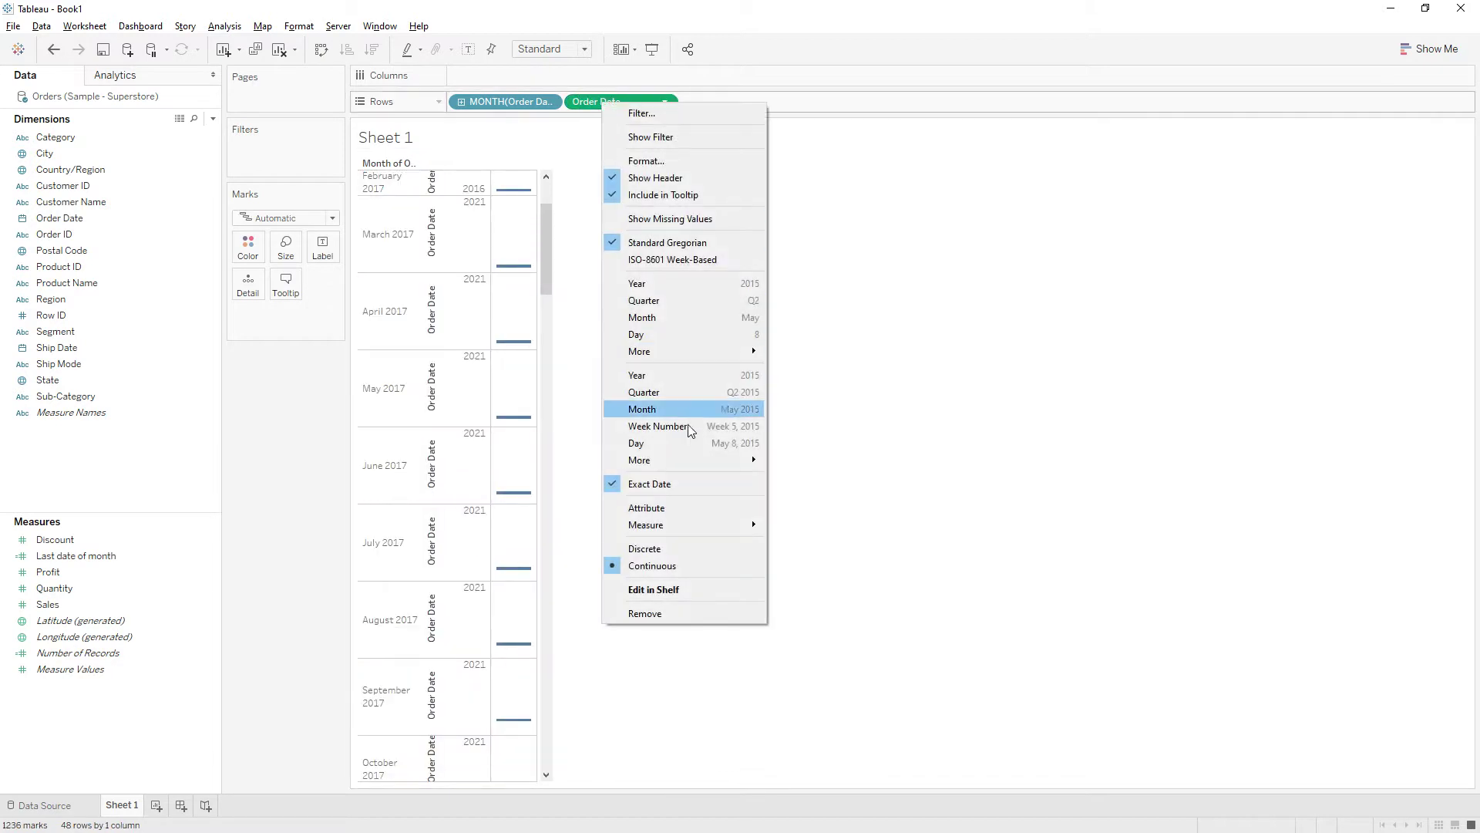
click(676, 546)
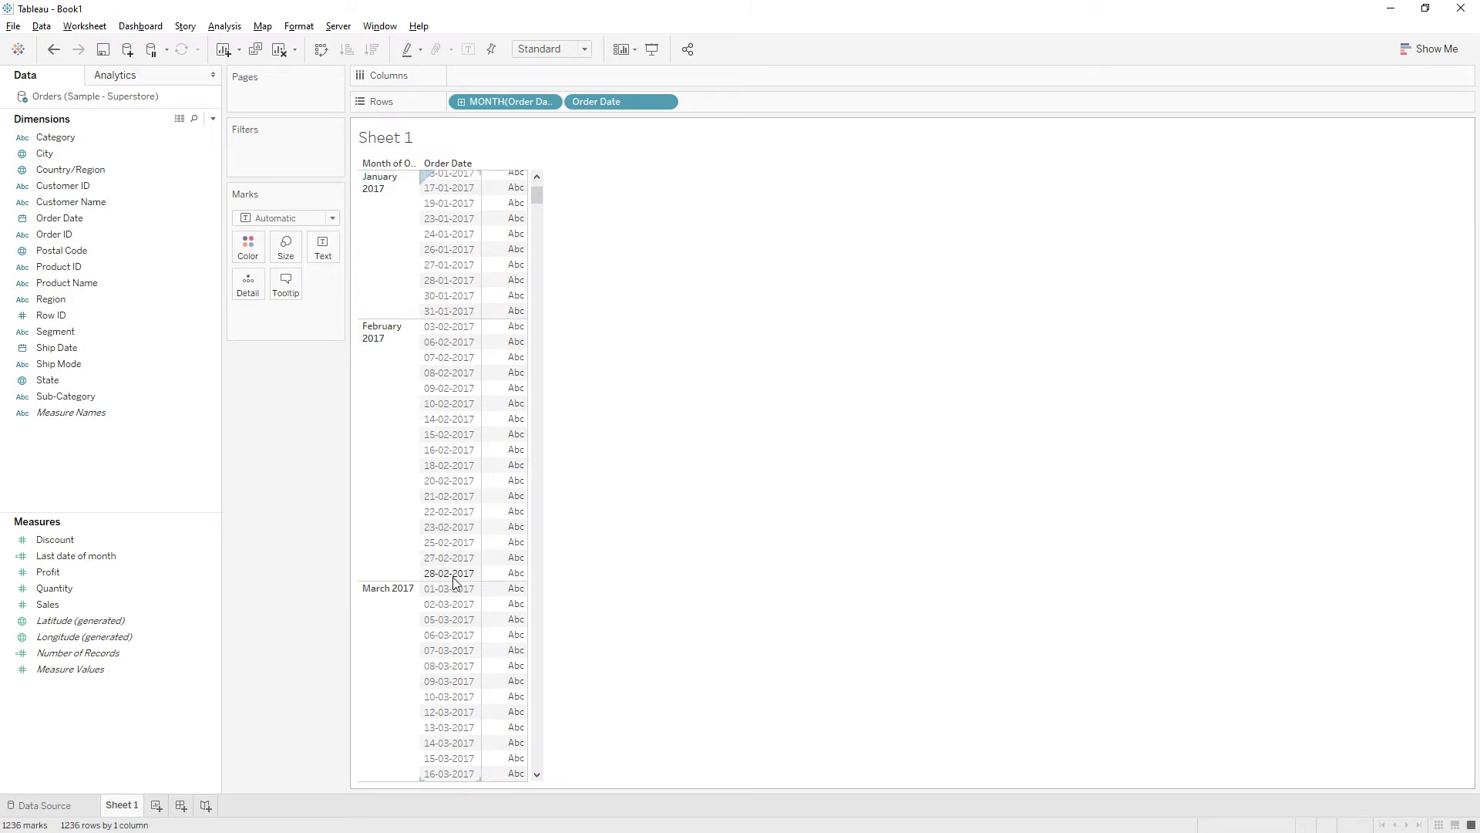
scroll(463, 586, down, 10)
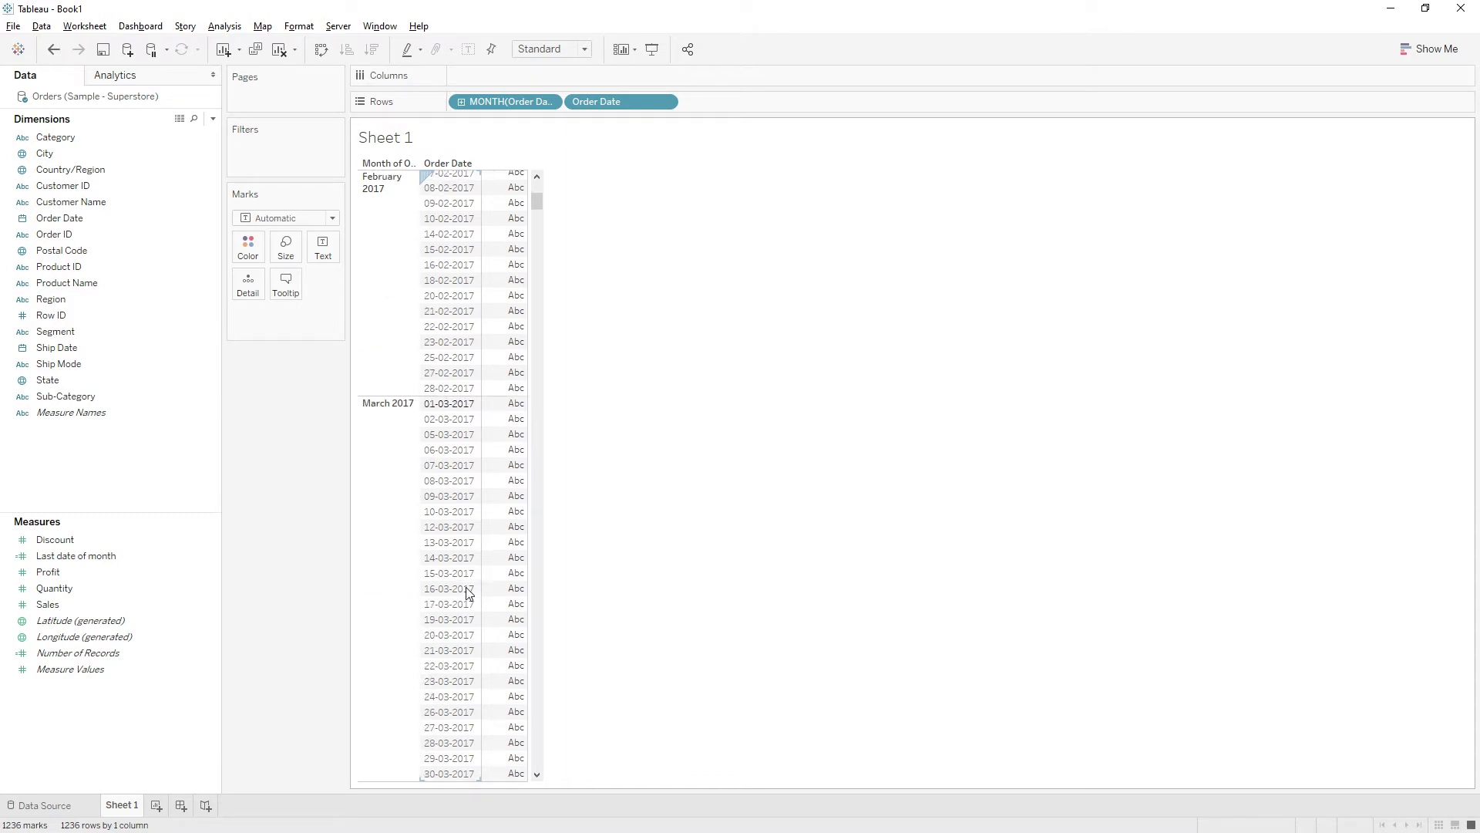
scroll(470, 590, down, 8)
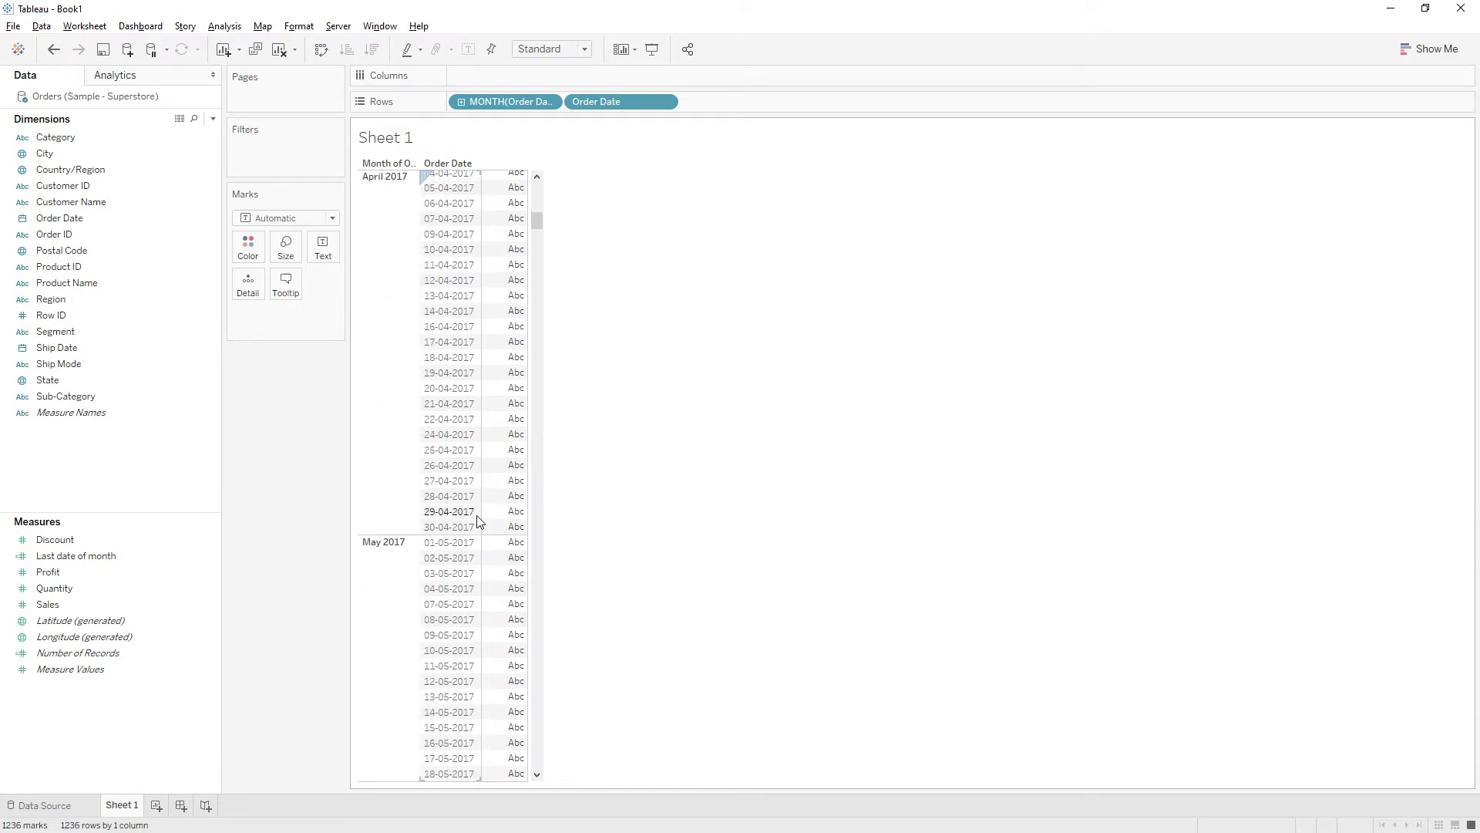
scroll(476, 520, up, 12)
scroll(478, 521, up, 1)
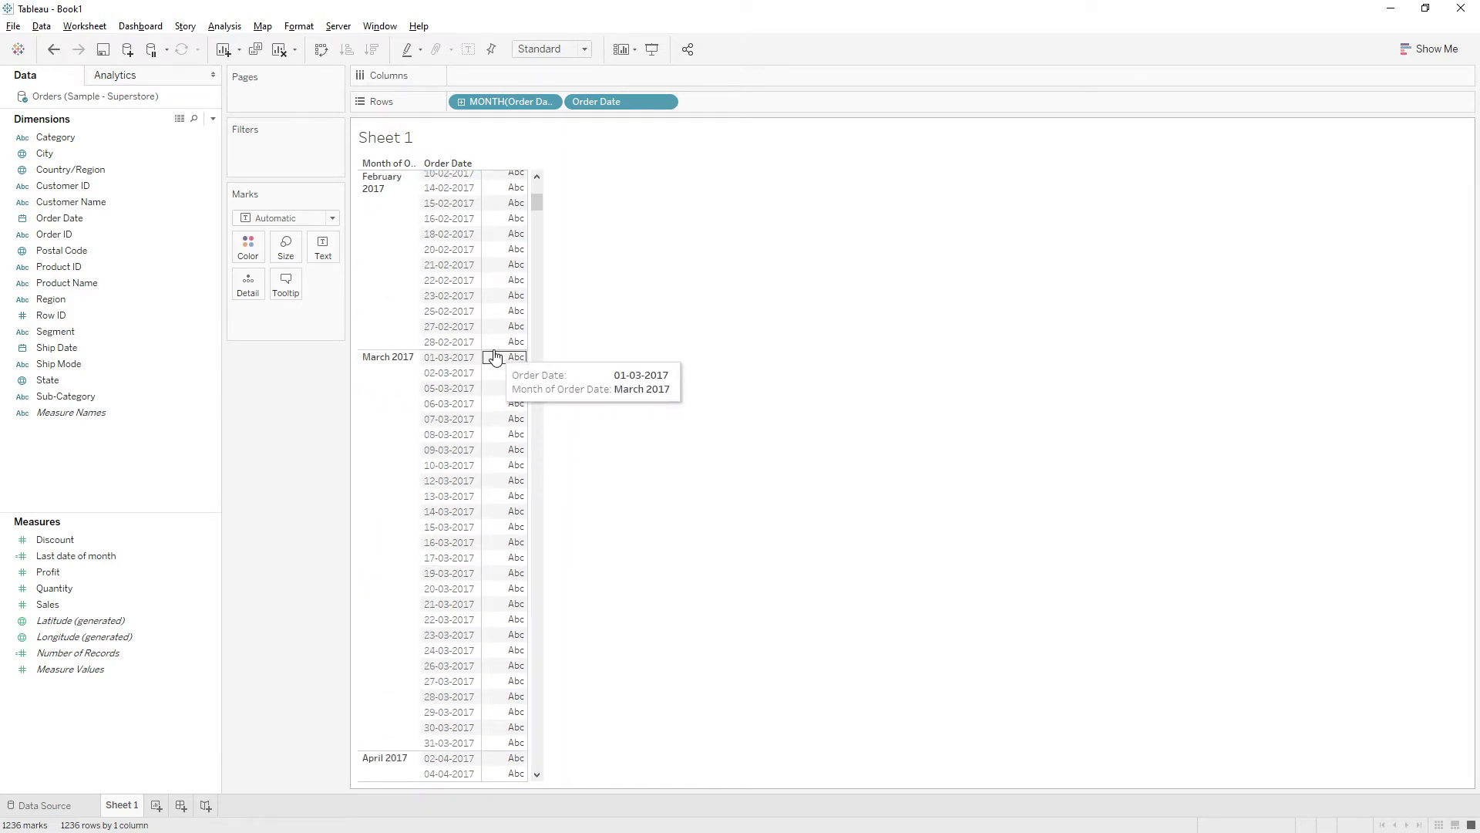
Step: Add a calculated dimension 'End of Month date' with formula dateadd('day',1,[Order Date])
right_click(102, 449)
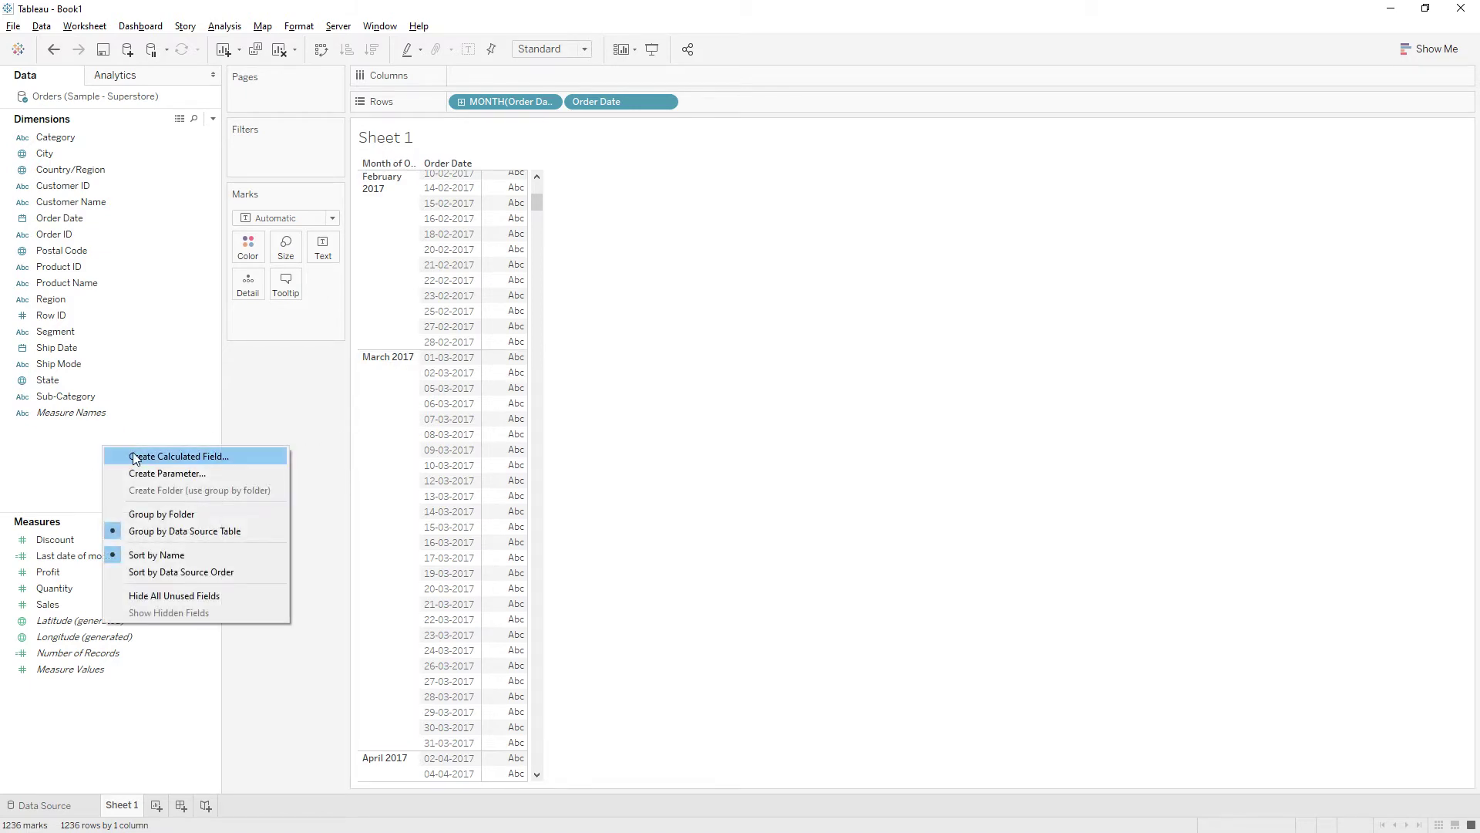
click(141, 456)
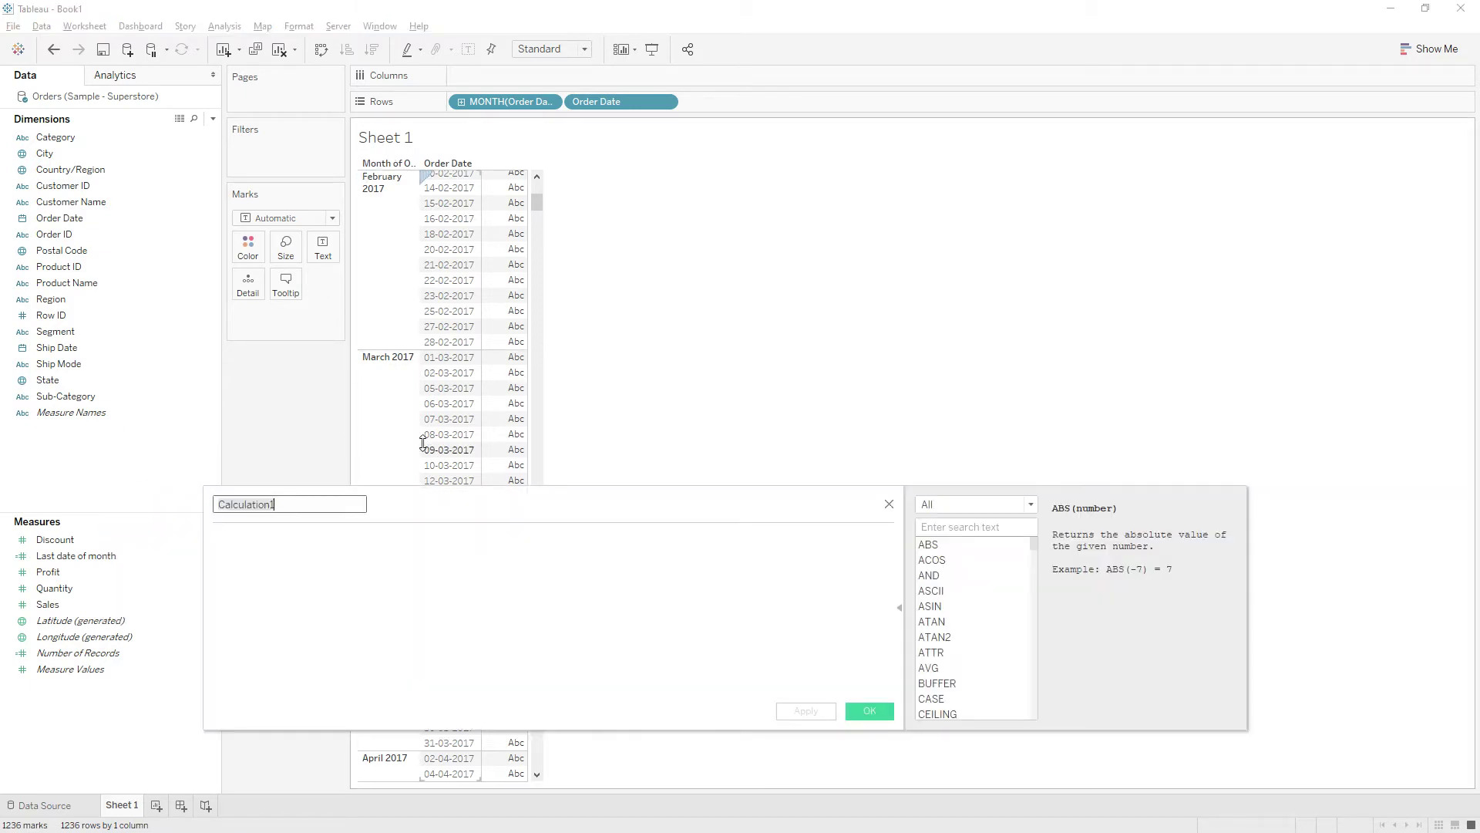
text(End of Month date)
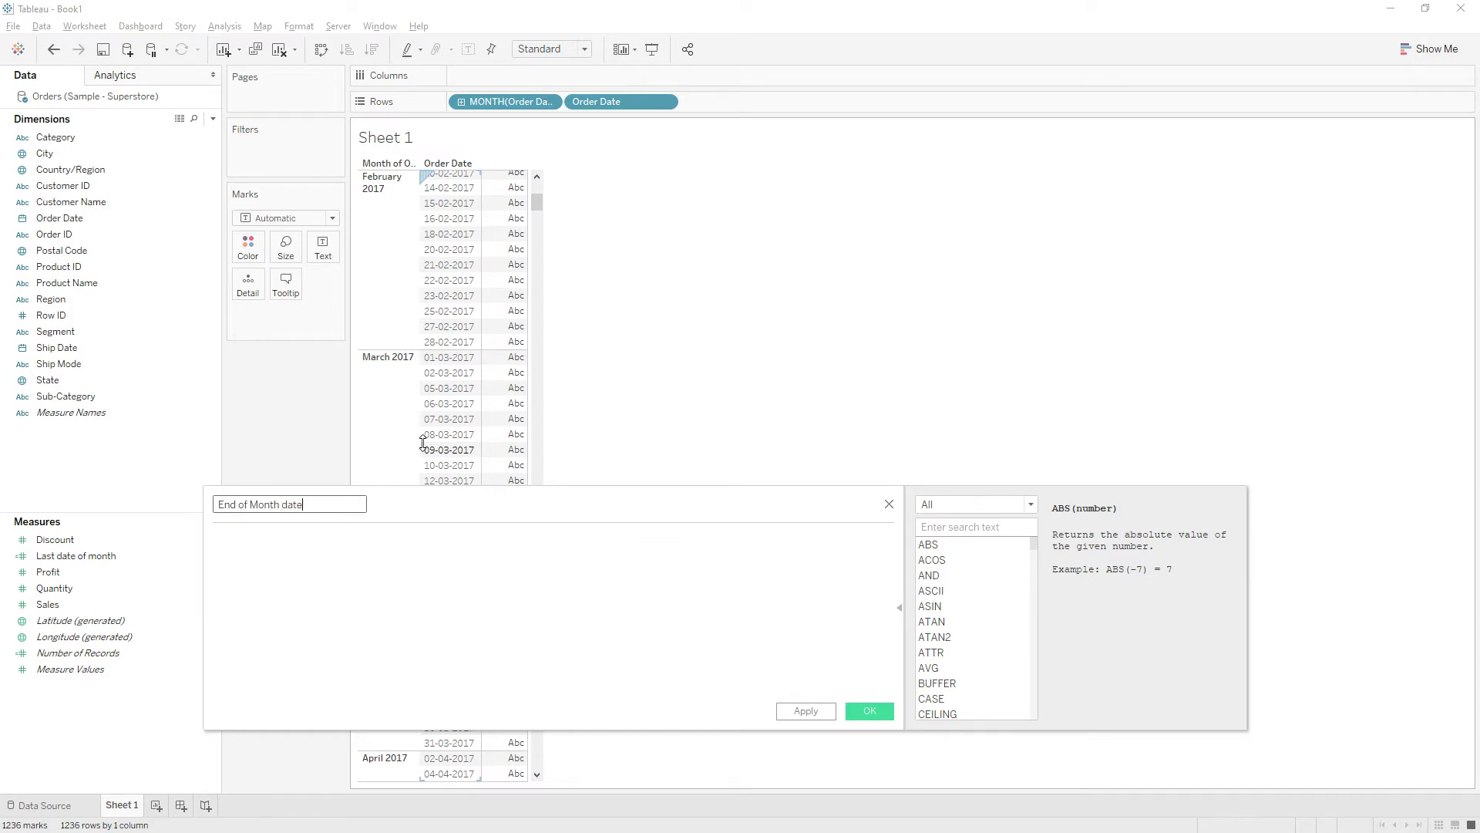
key(Tab)
text(d)
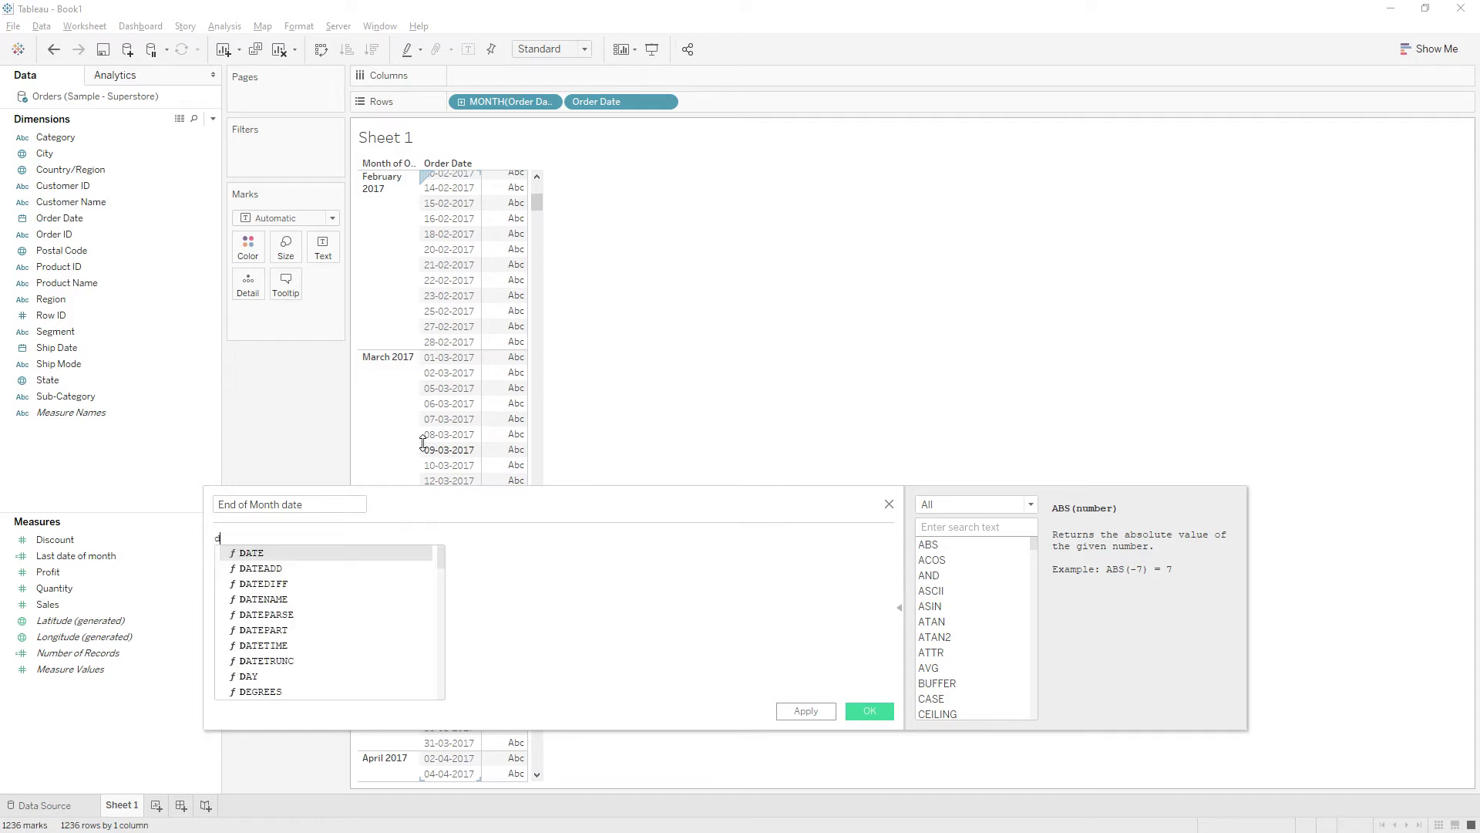
text(atea)
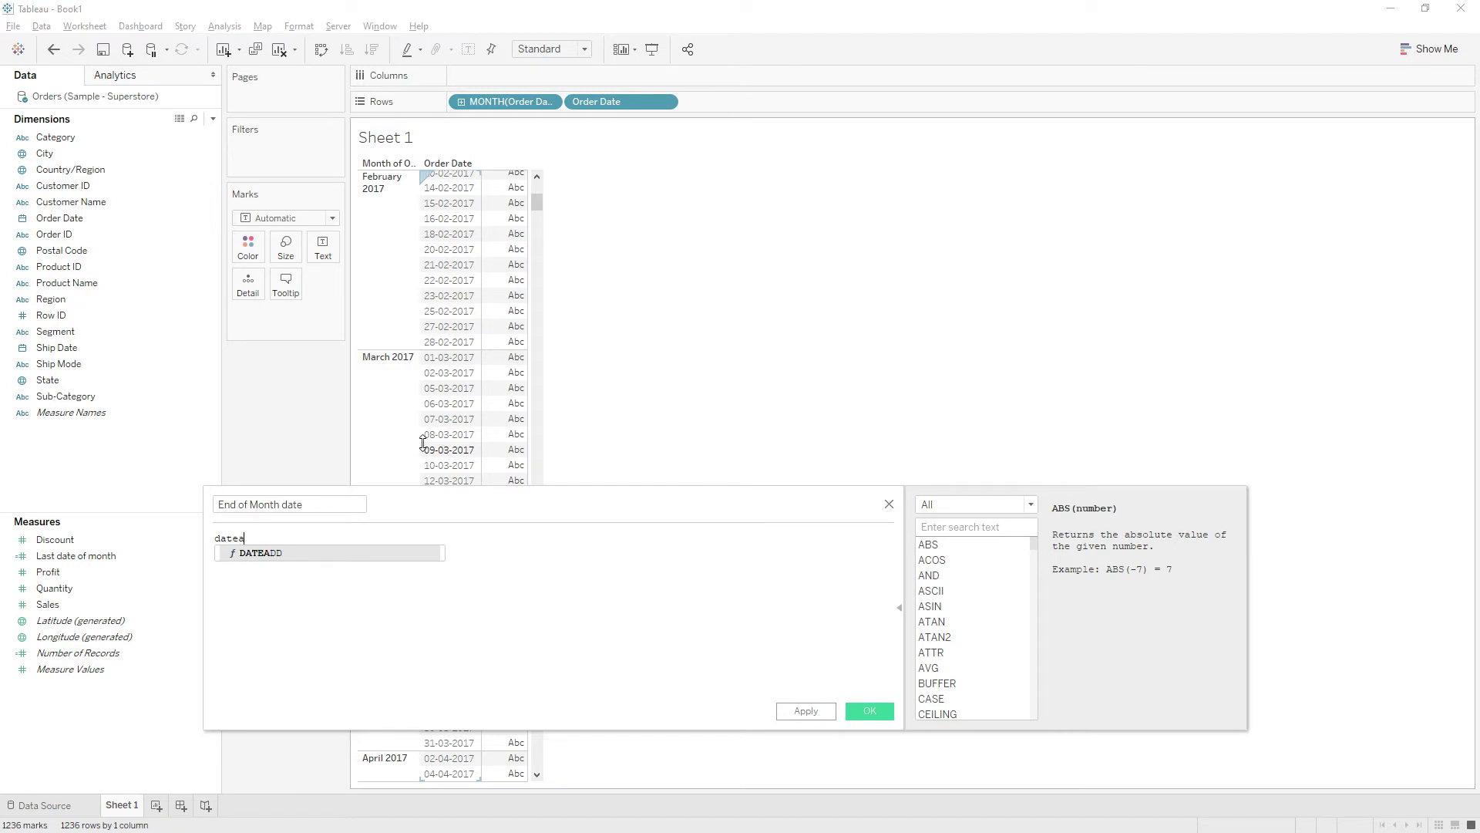
text(dd()
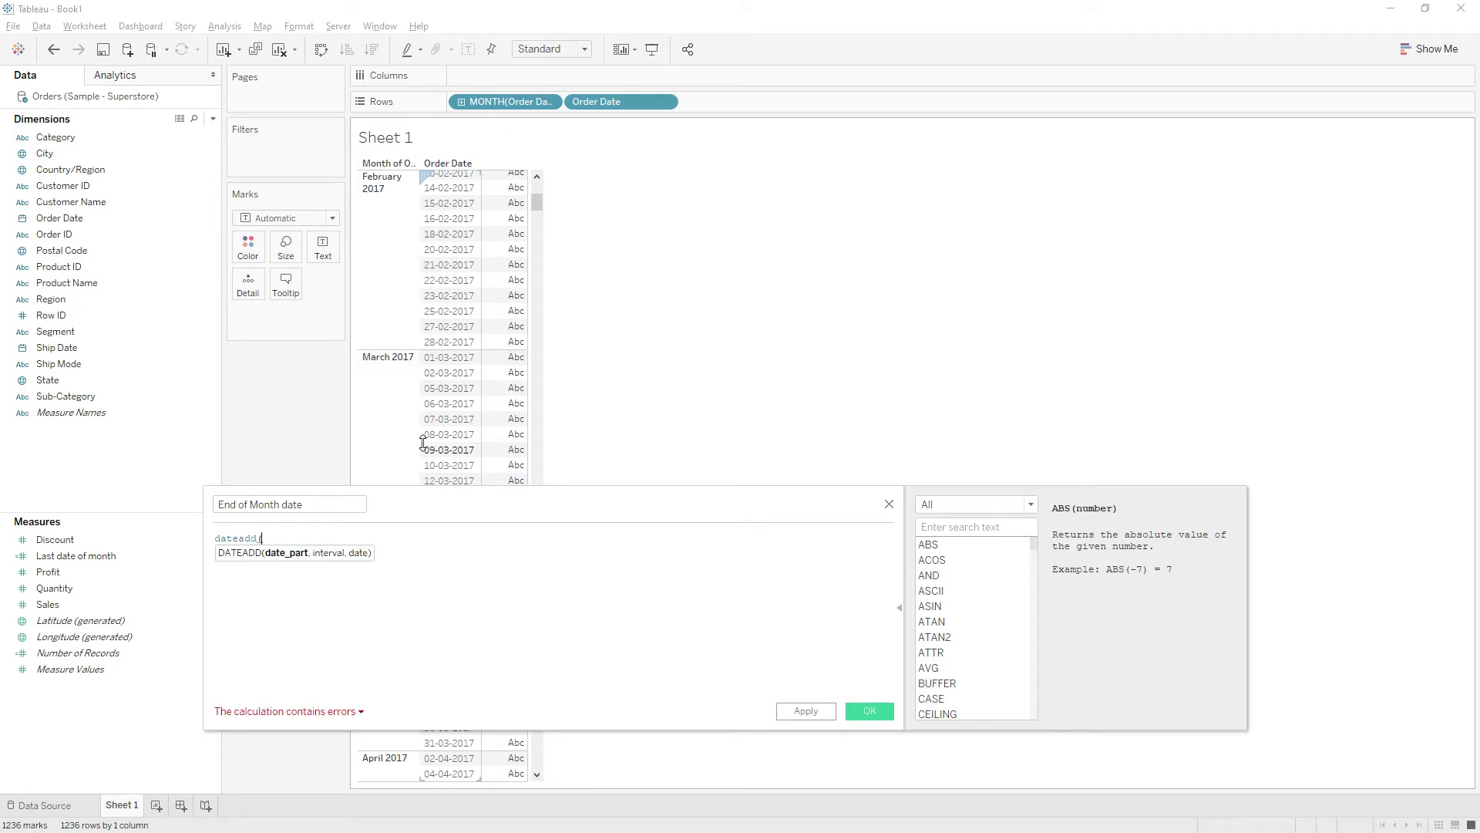
text('day',1)
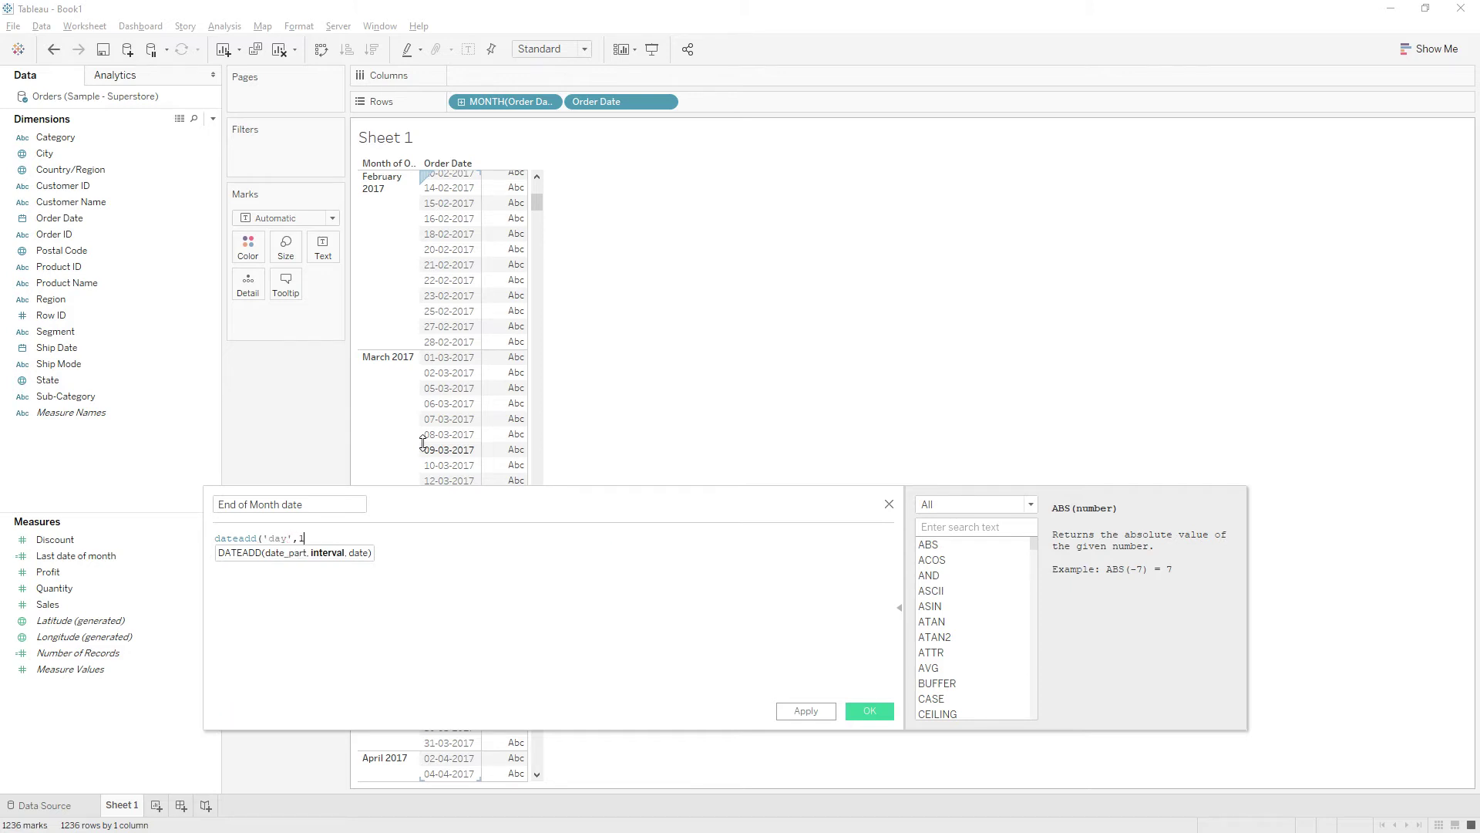
text(,[Order Date])
key(Return)
text())
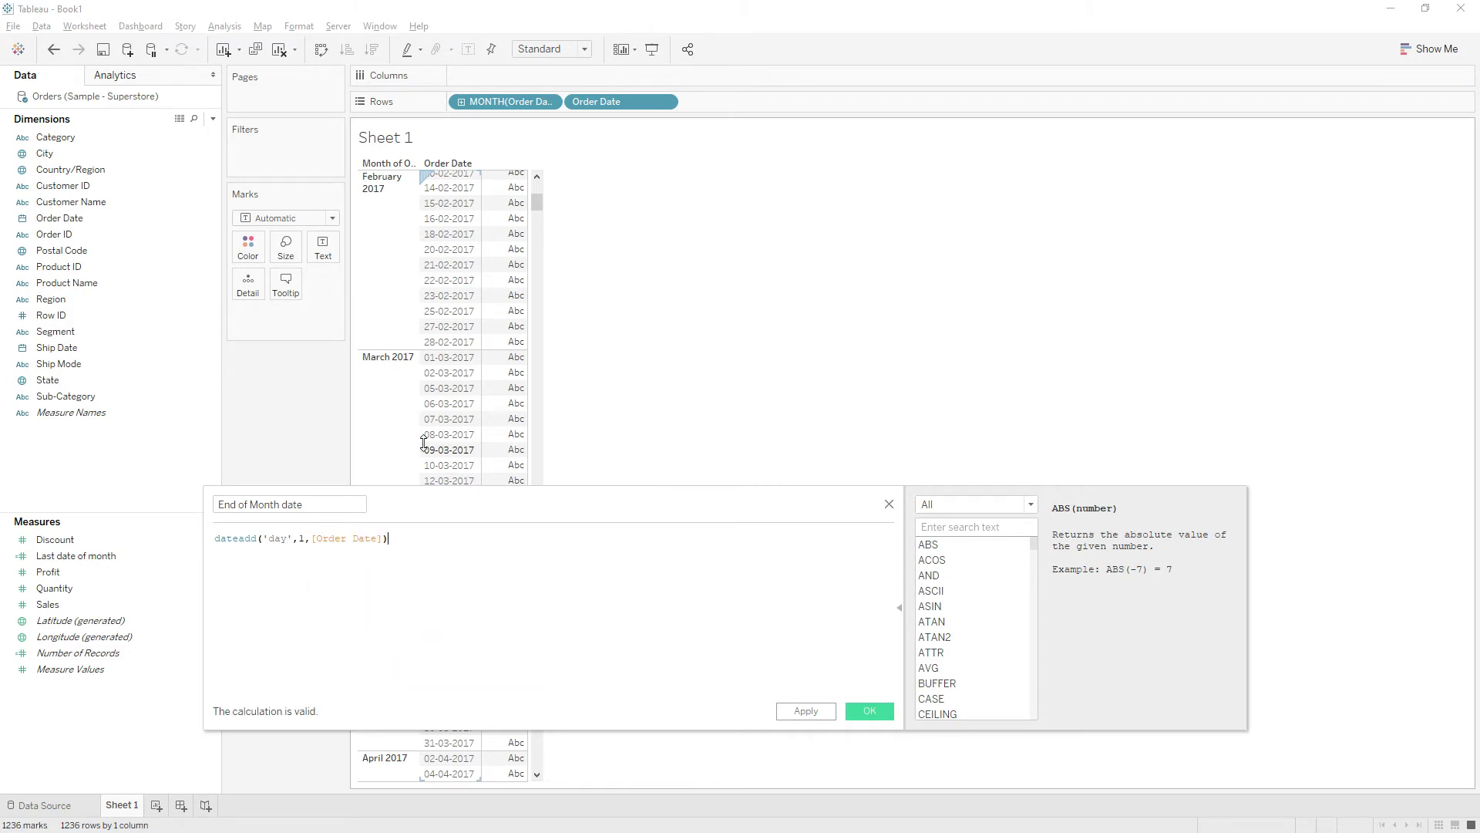
click(870, 710)
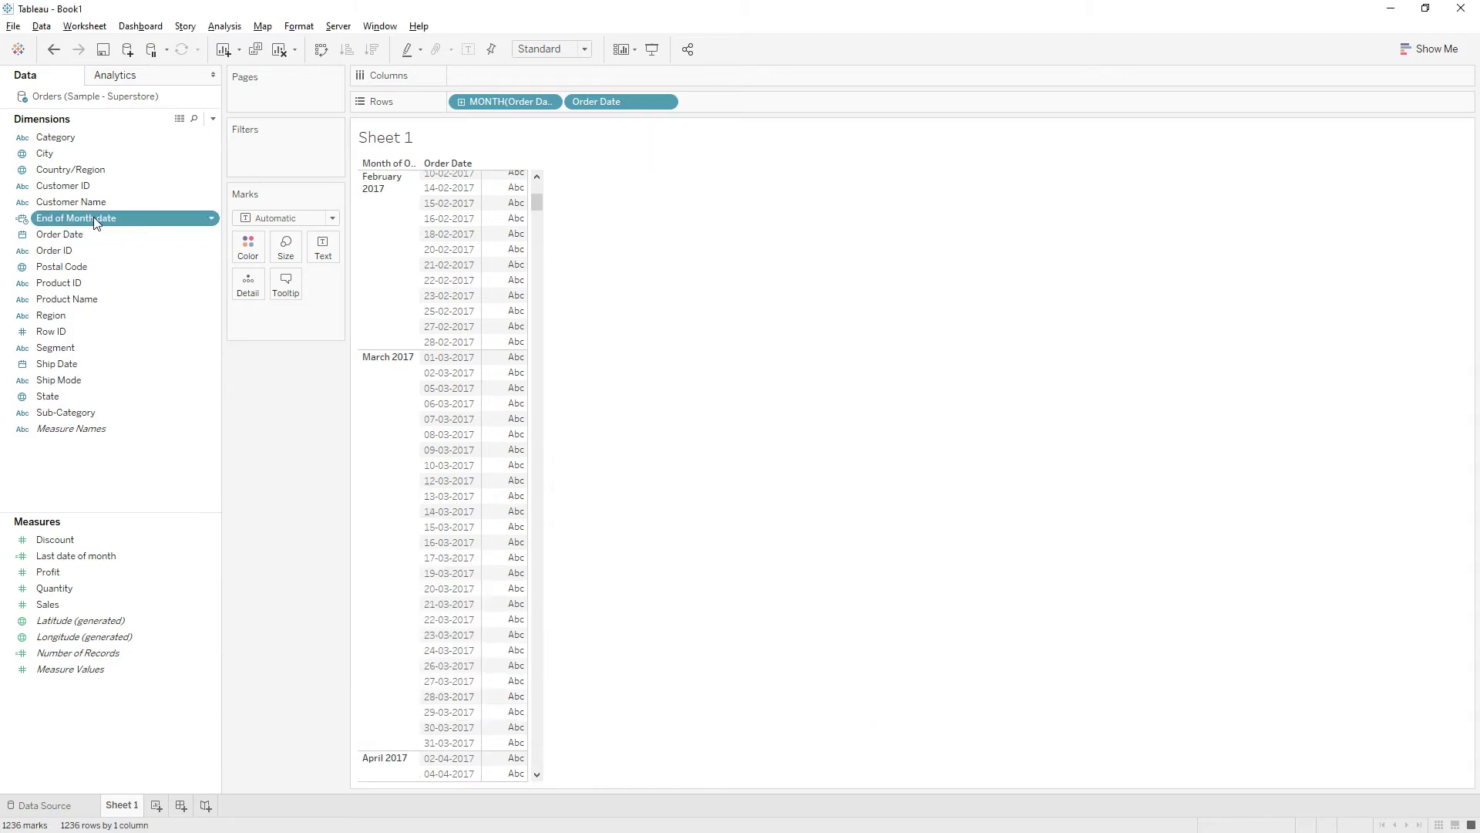
Step: Add End of Month date to Rows as a discrete exact date, one day after each order date
drag(94, 218, 755, 109)
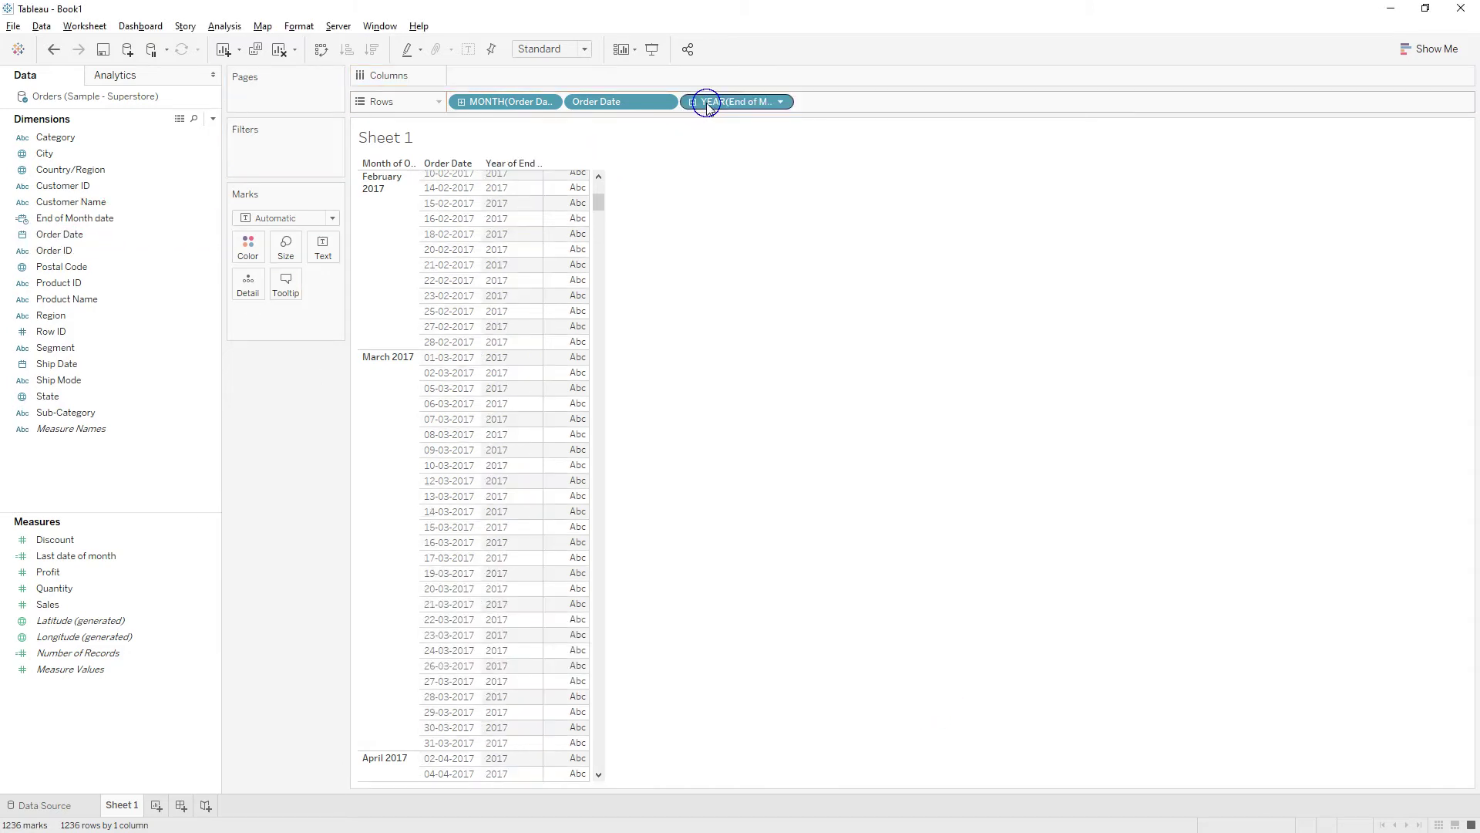
right_click(705, 105)
click(746, 519)
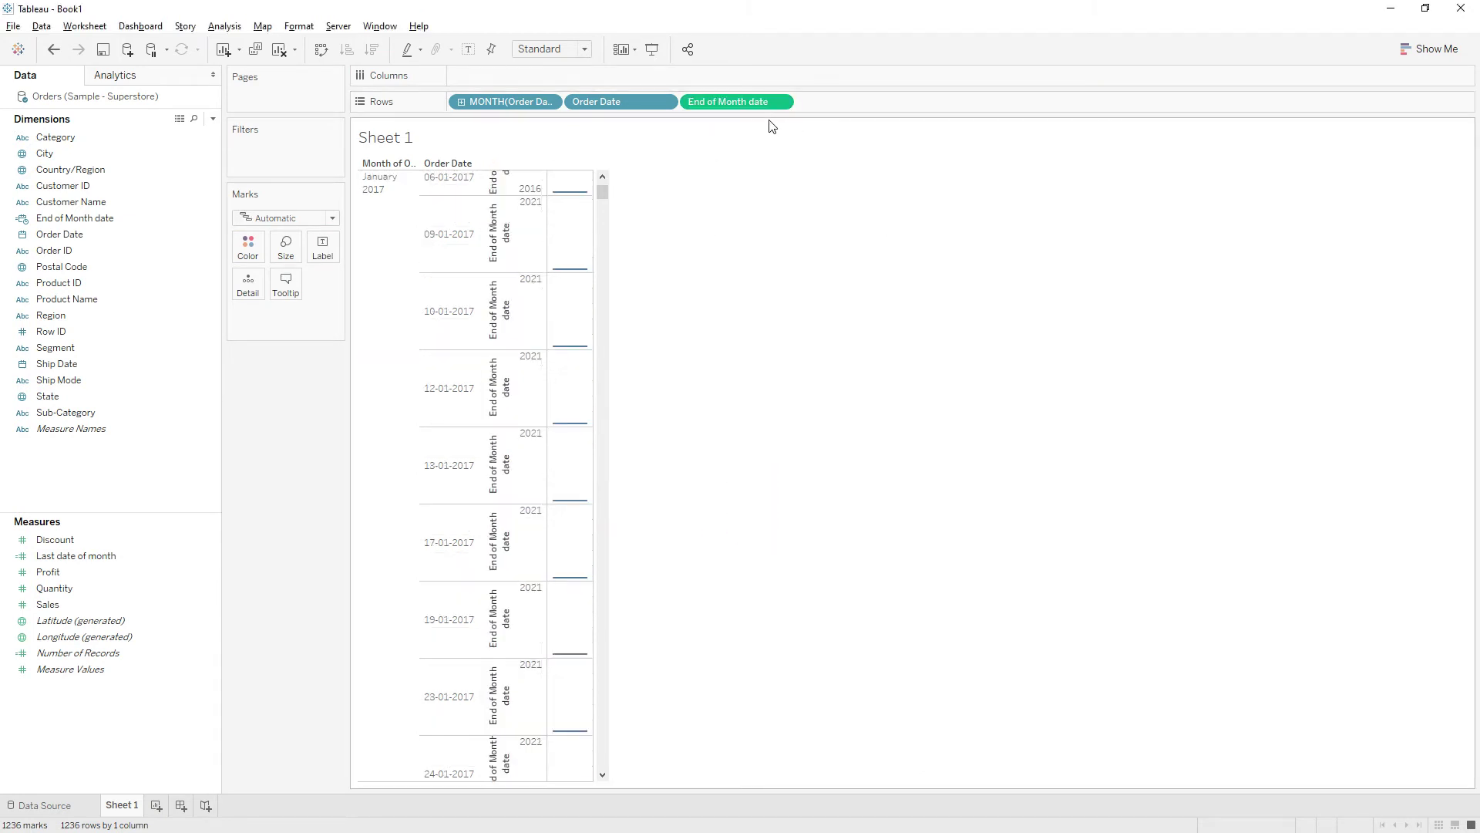
right_click(737, 104)
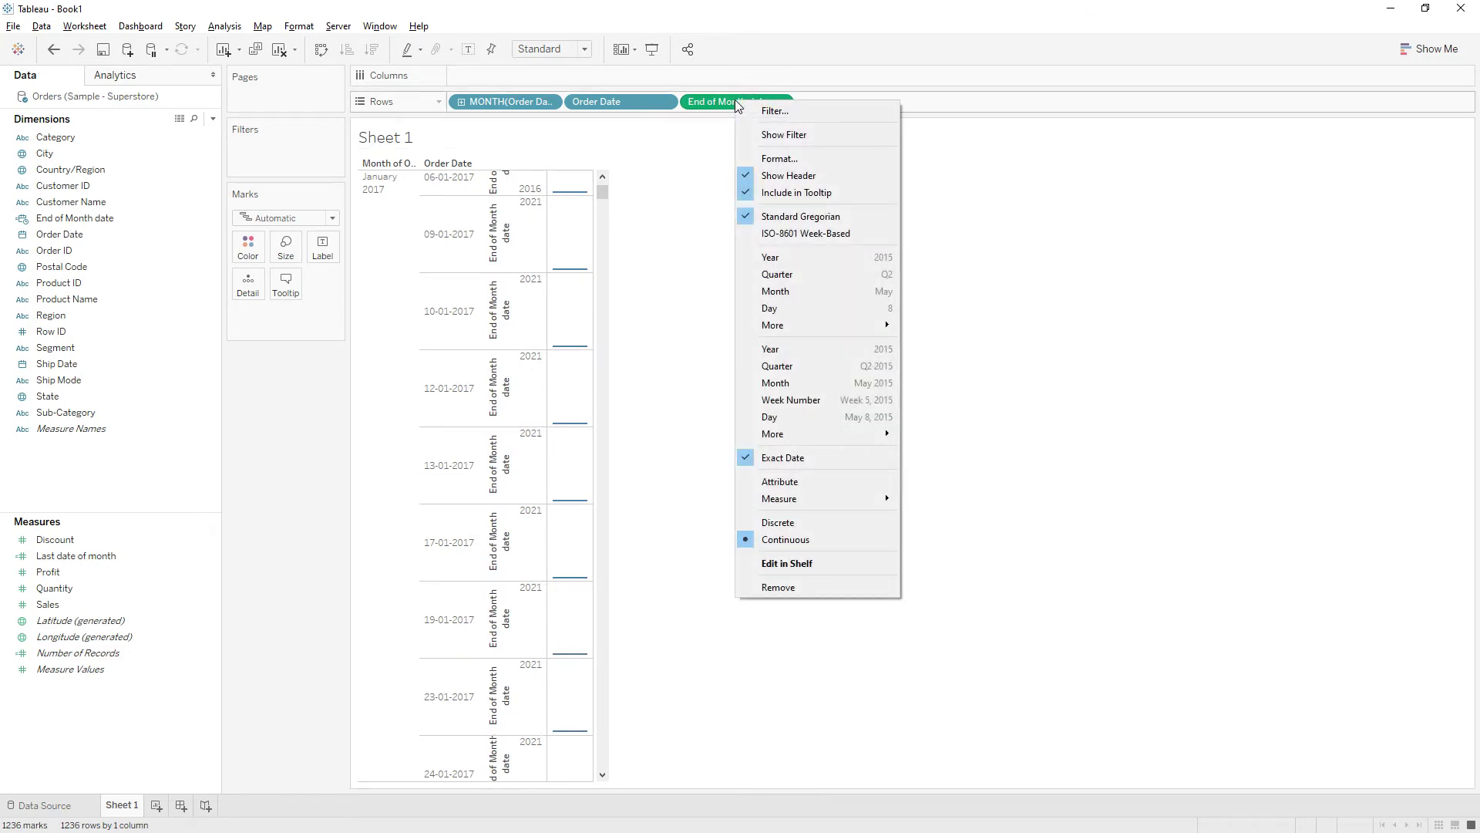
click(780, 522)
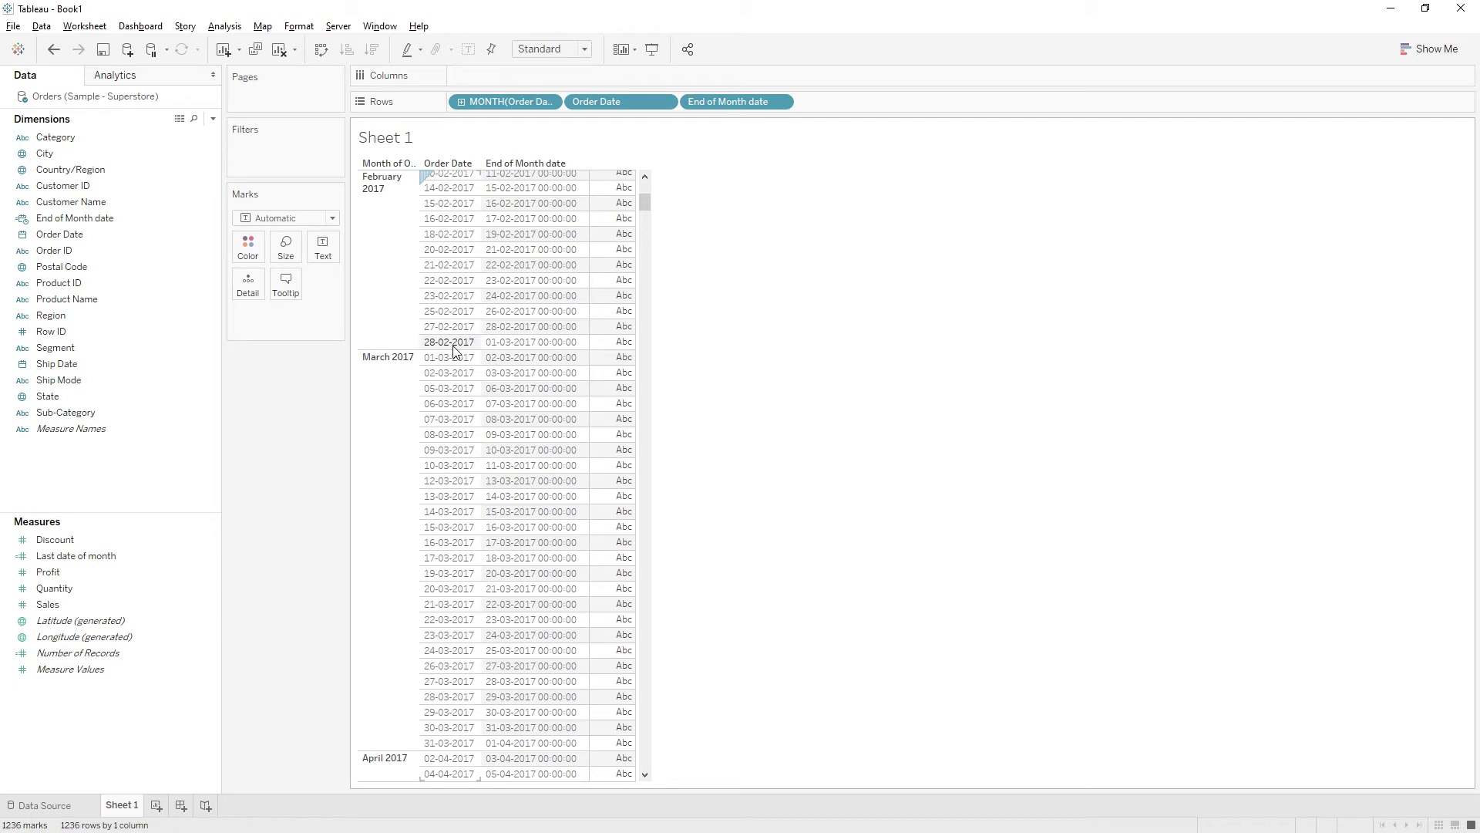
scroll(454, 351, up, 5)
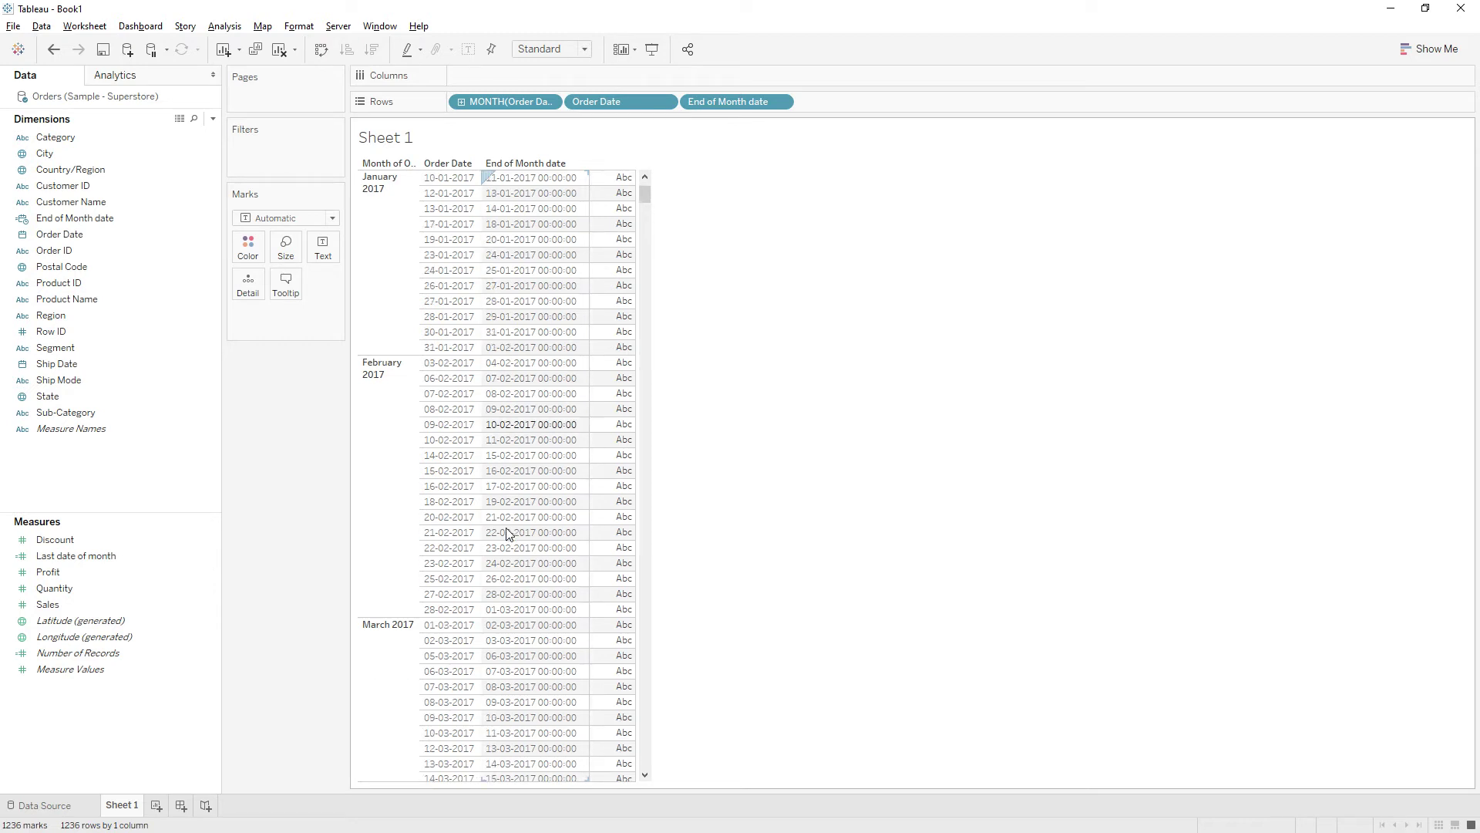
scroll(461, 617, down, 2)
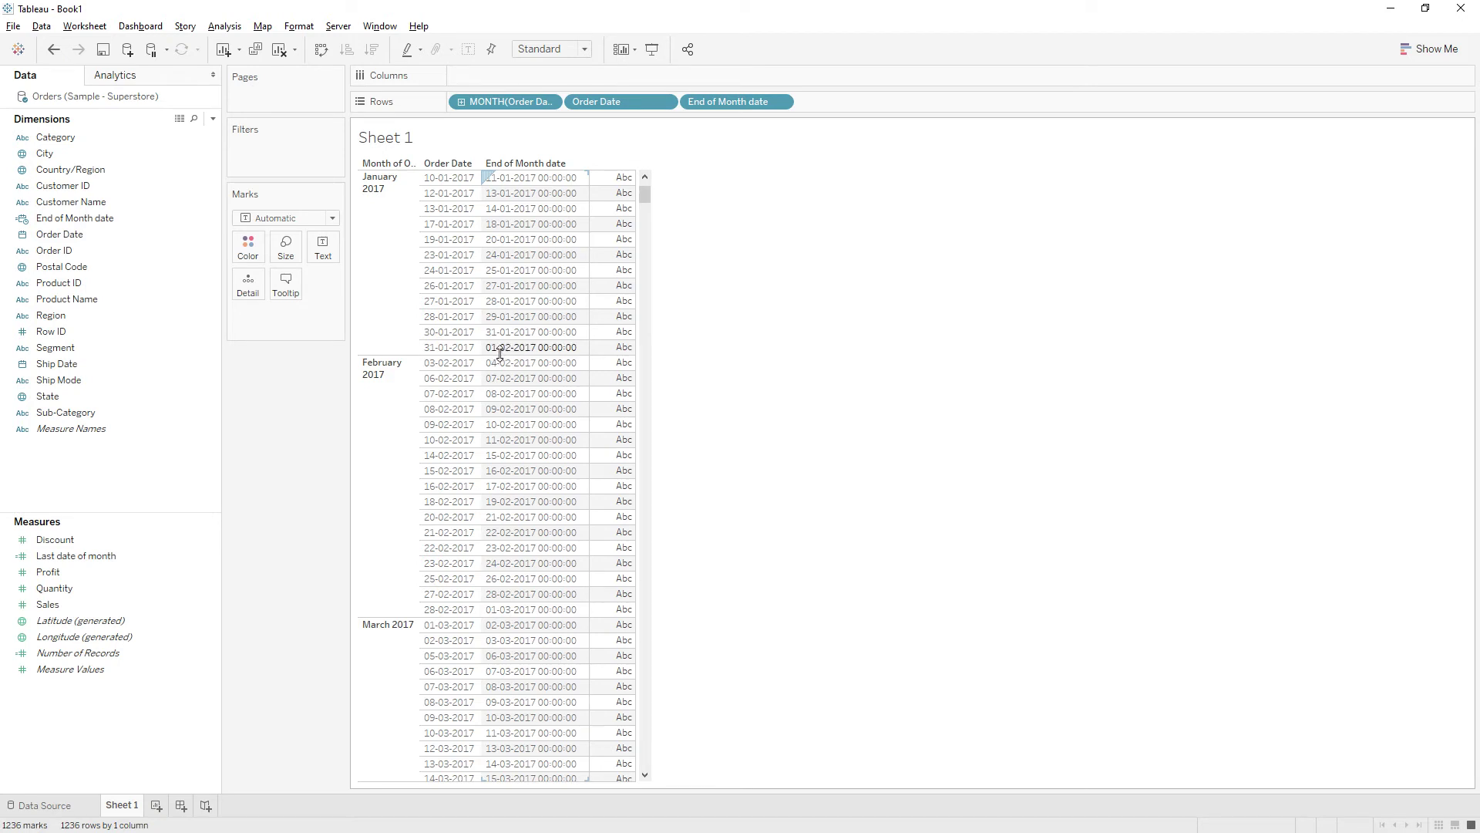
right_click(104, 476)
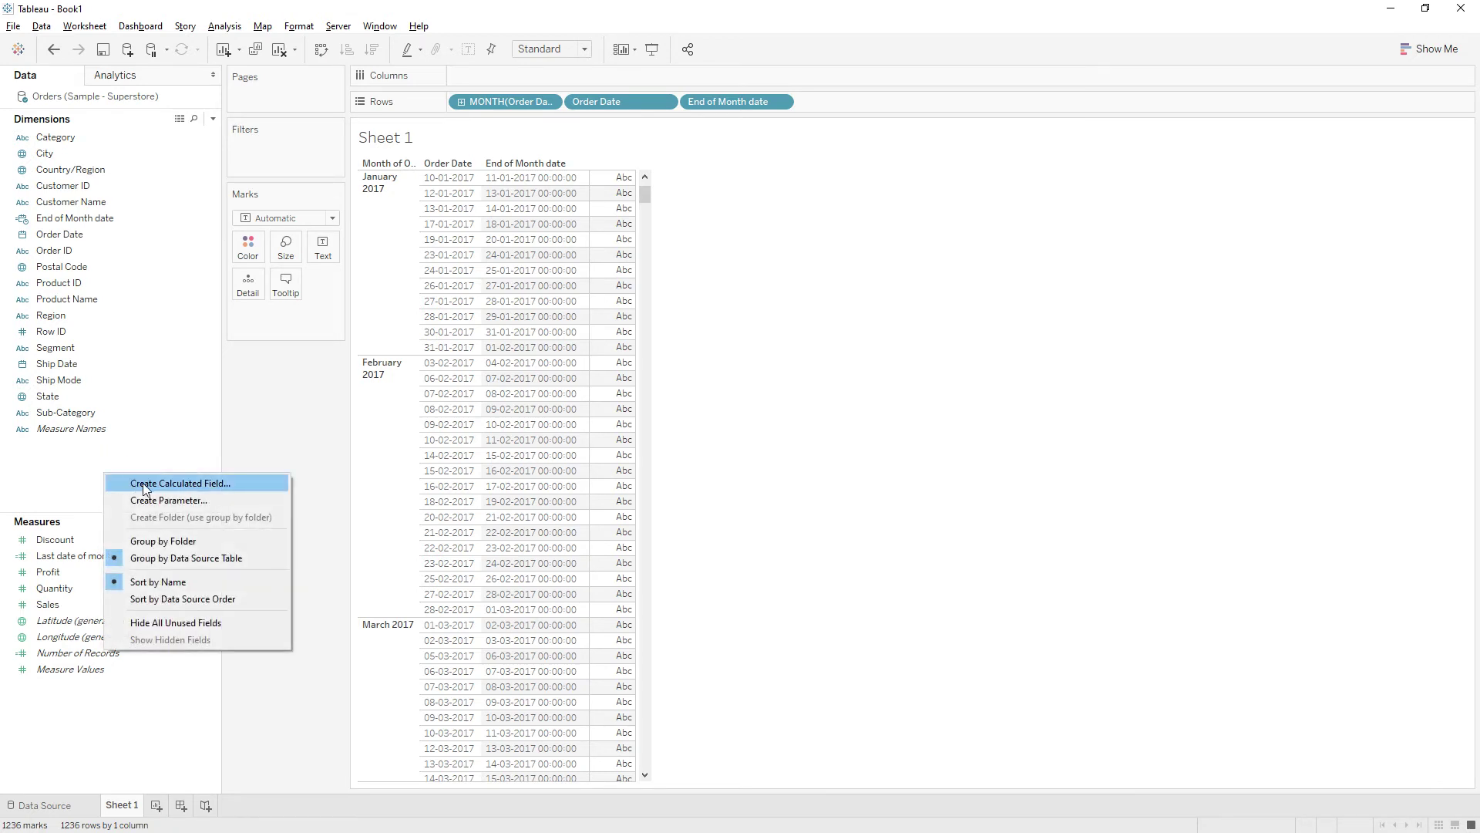
Step: Edit End of Month date so its formula reads day(dateadd('day',1,[Order Date]))
click(47, 470)
right_click(73, 223)
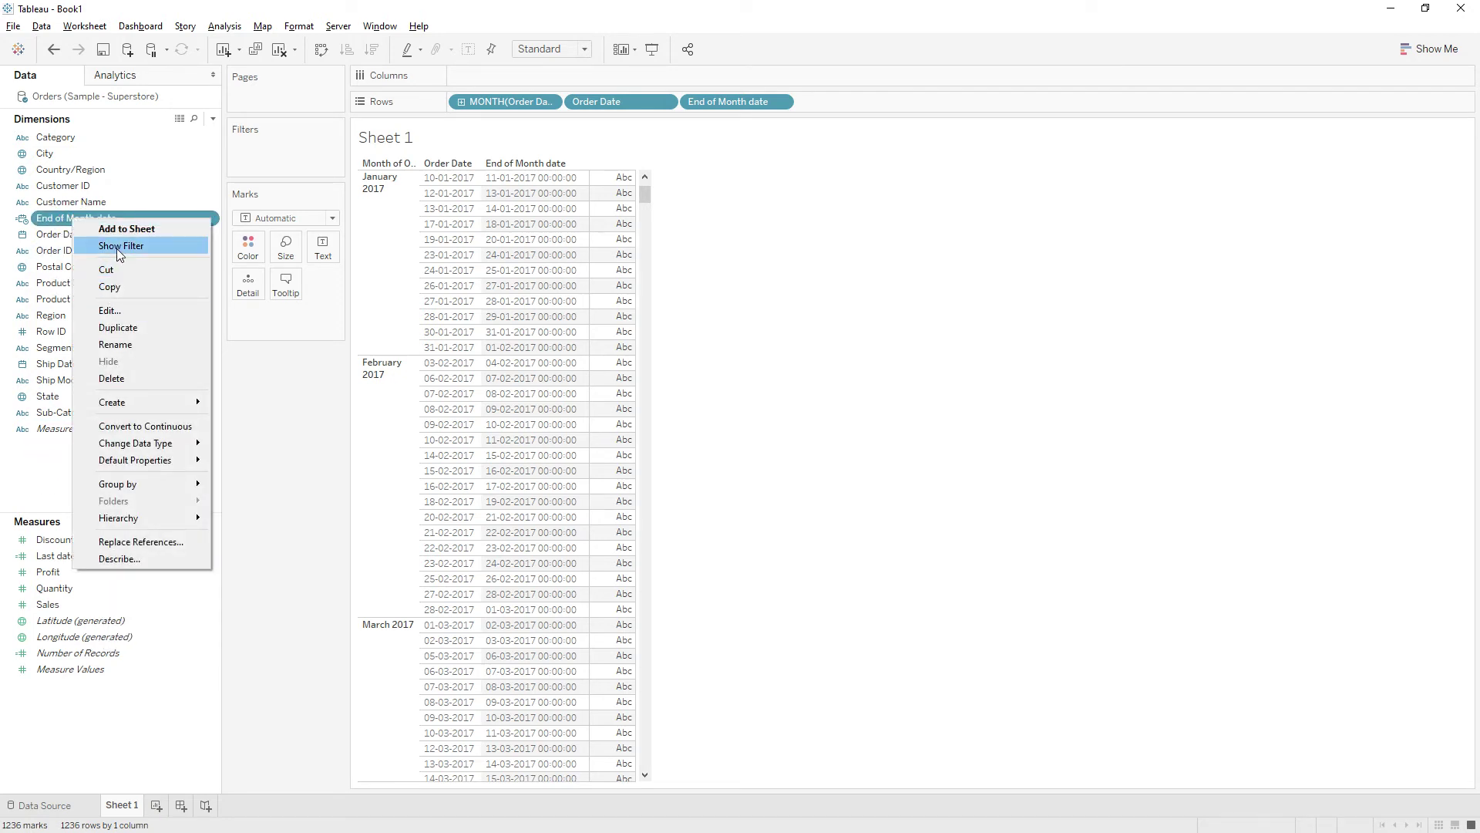
click(112, 310)
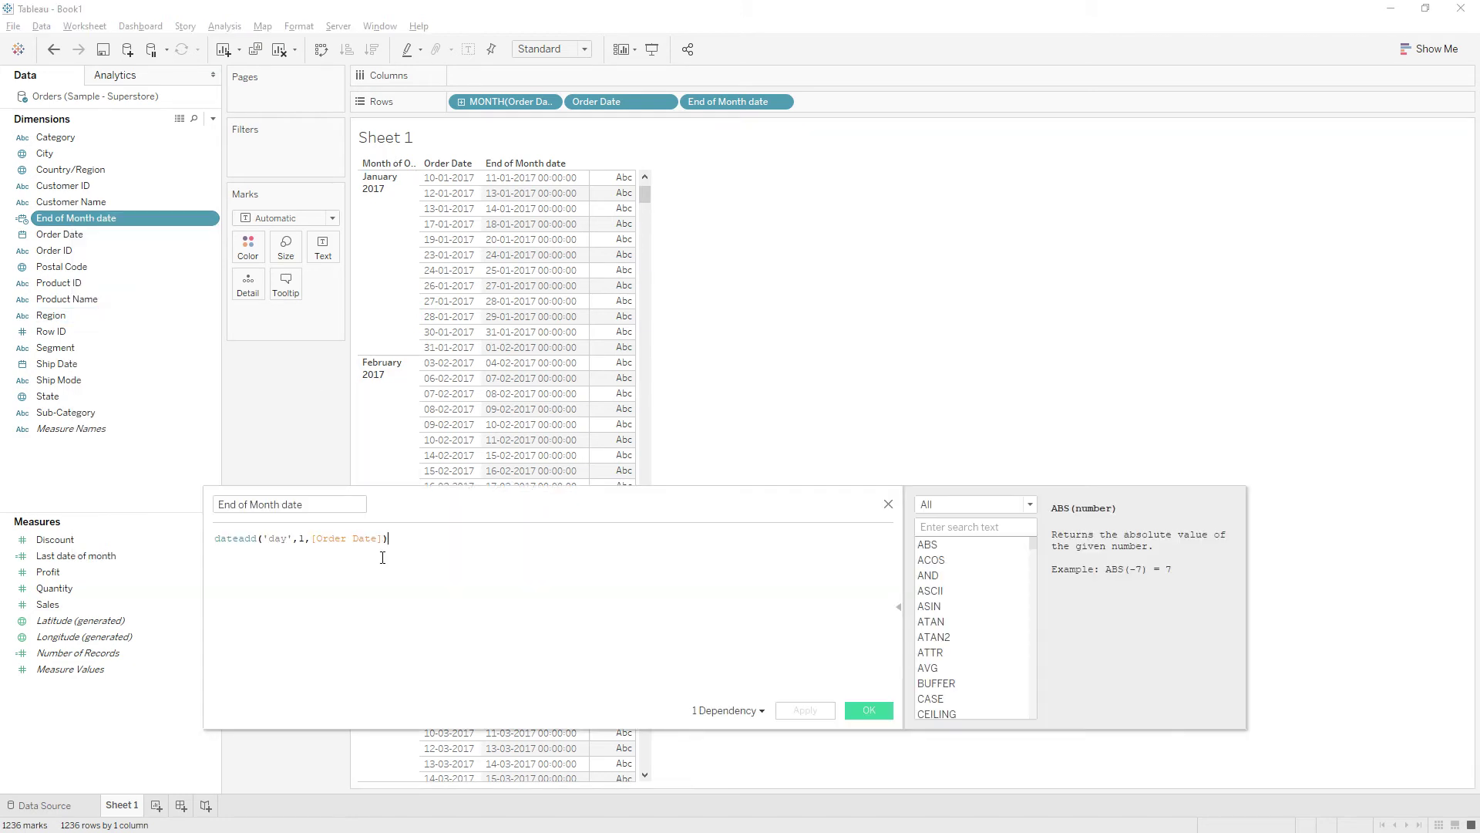
click(216, 538)
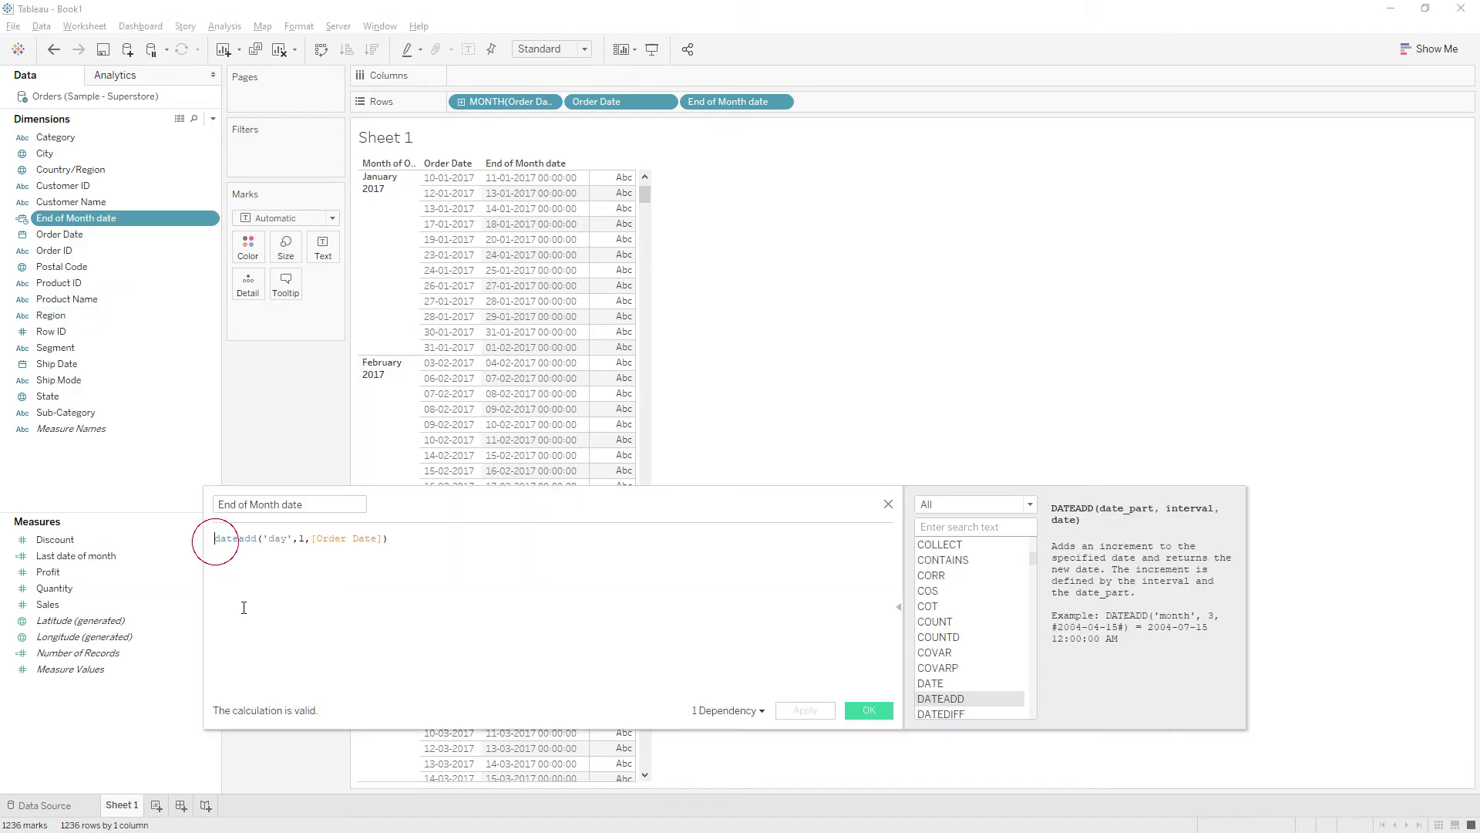
text(day)
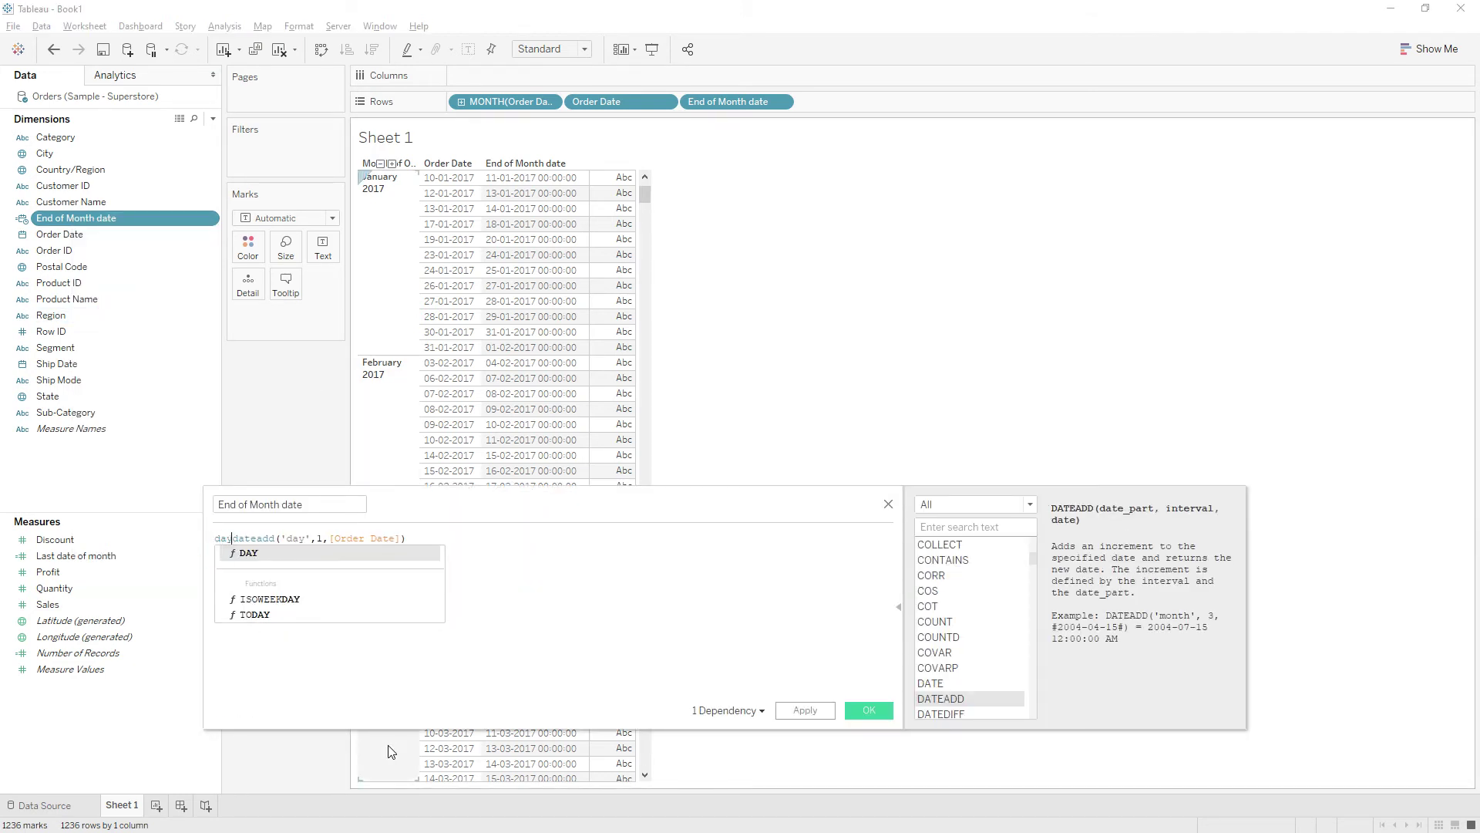
text(()
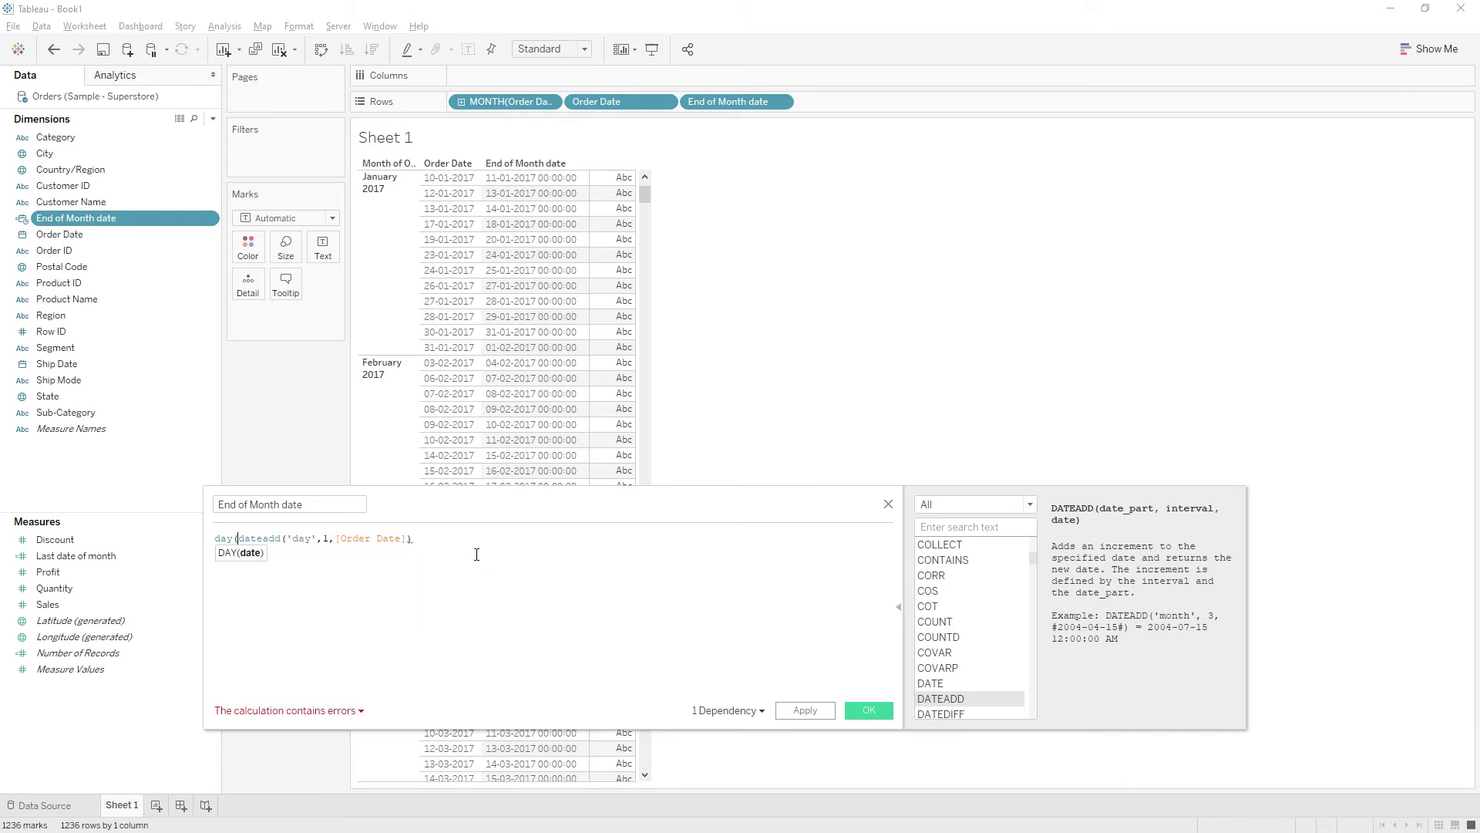
click(471, 547)
text()))
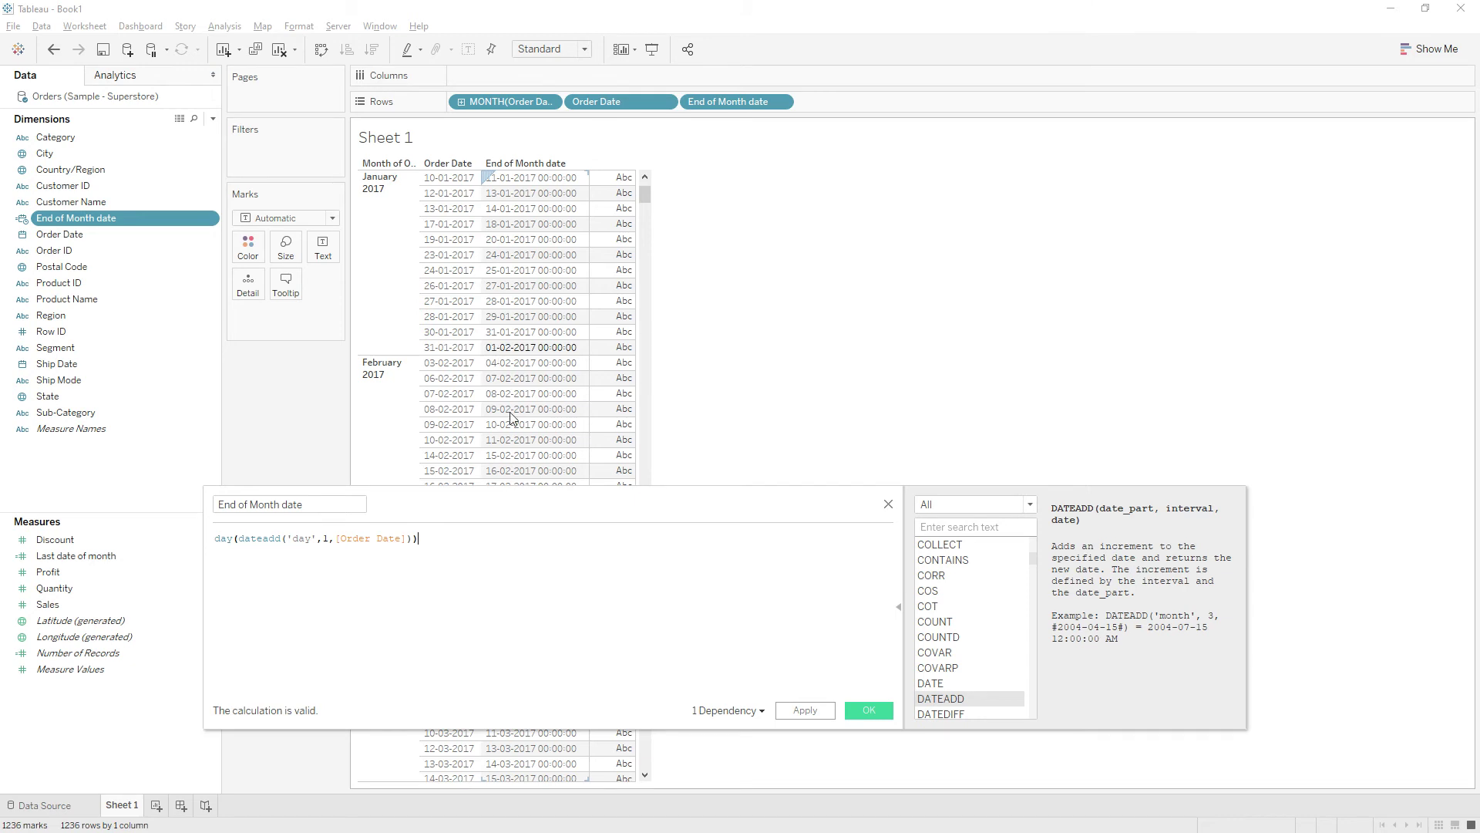
Step: Change the formula to if day(dateadd('day',1,[Order Date]))=1 then [Order Date] END and save it
drag(506, 498, 634, 681)
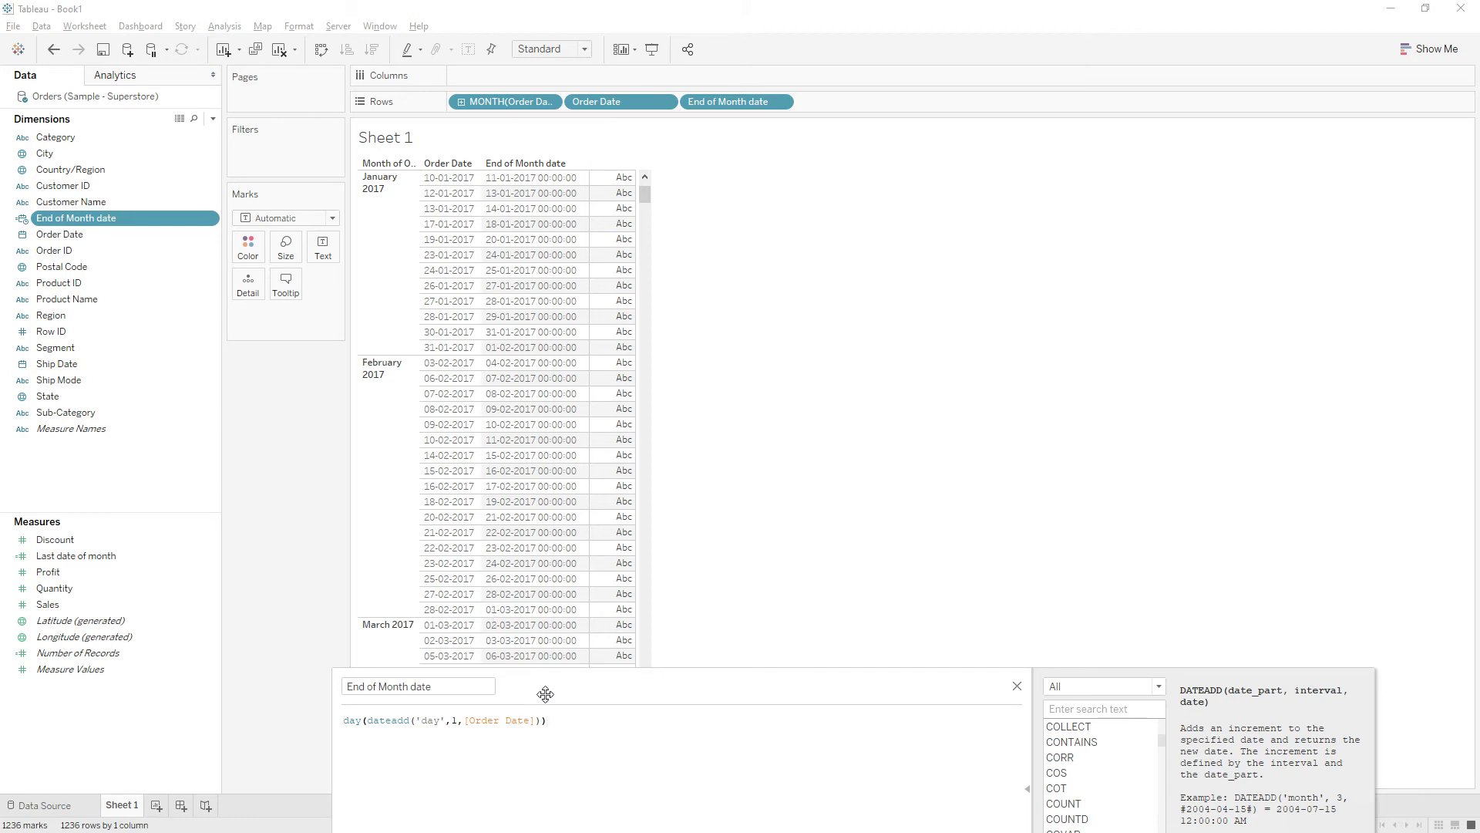
drag(542, 686, 520, 673)
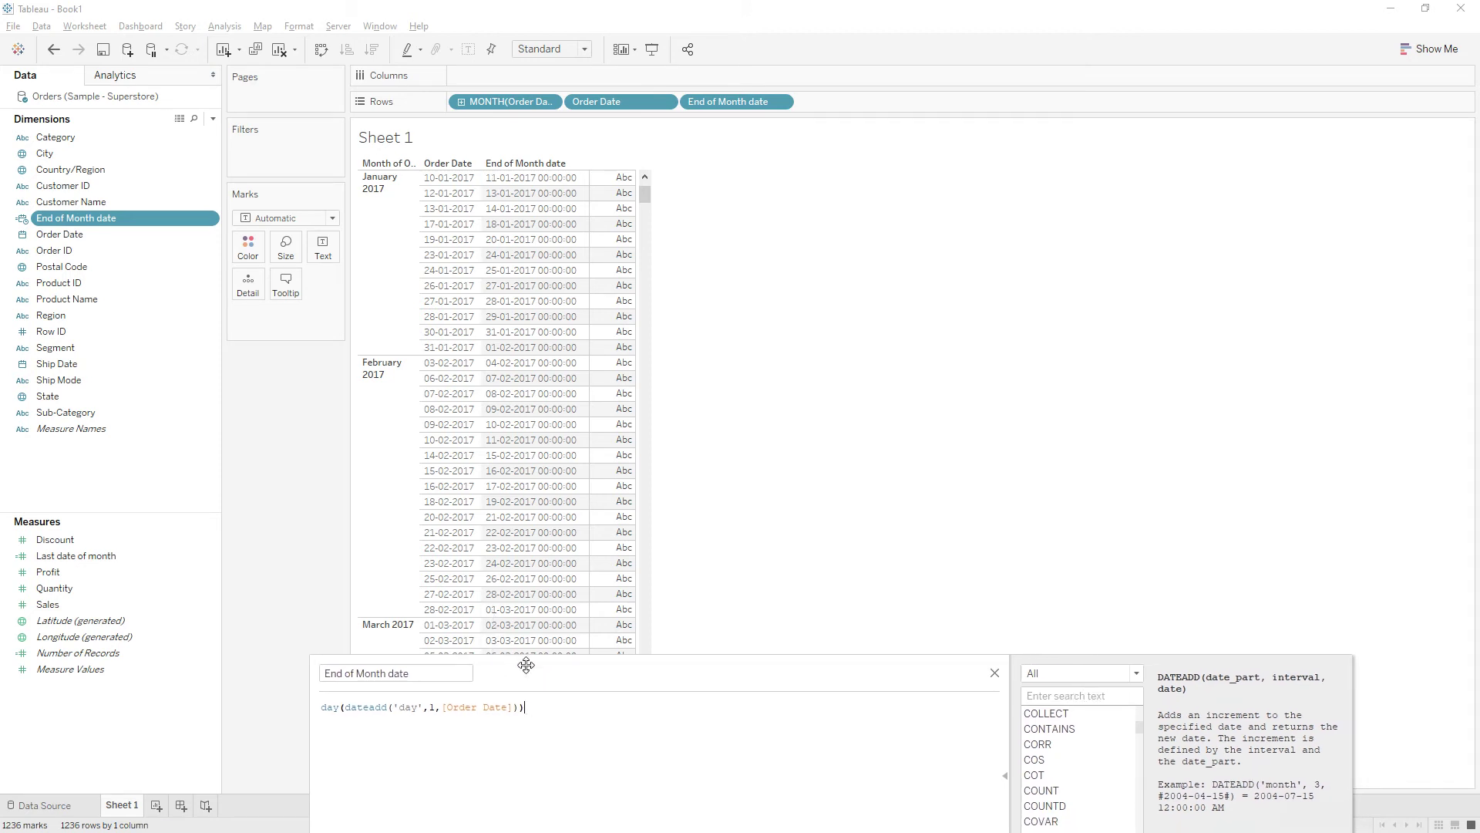
drag(538, 706, 391, 707)
click(570, 716)
click(323, 707)
text(if)
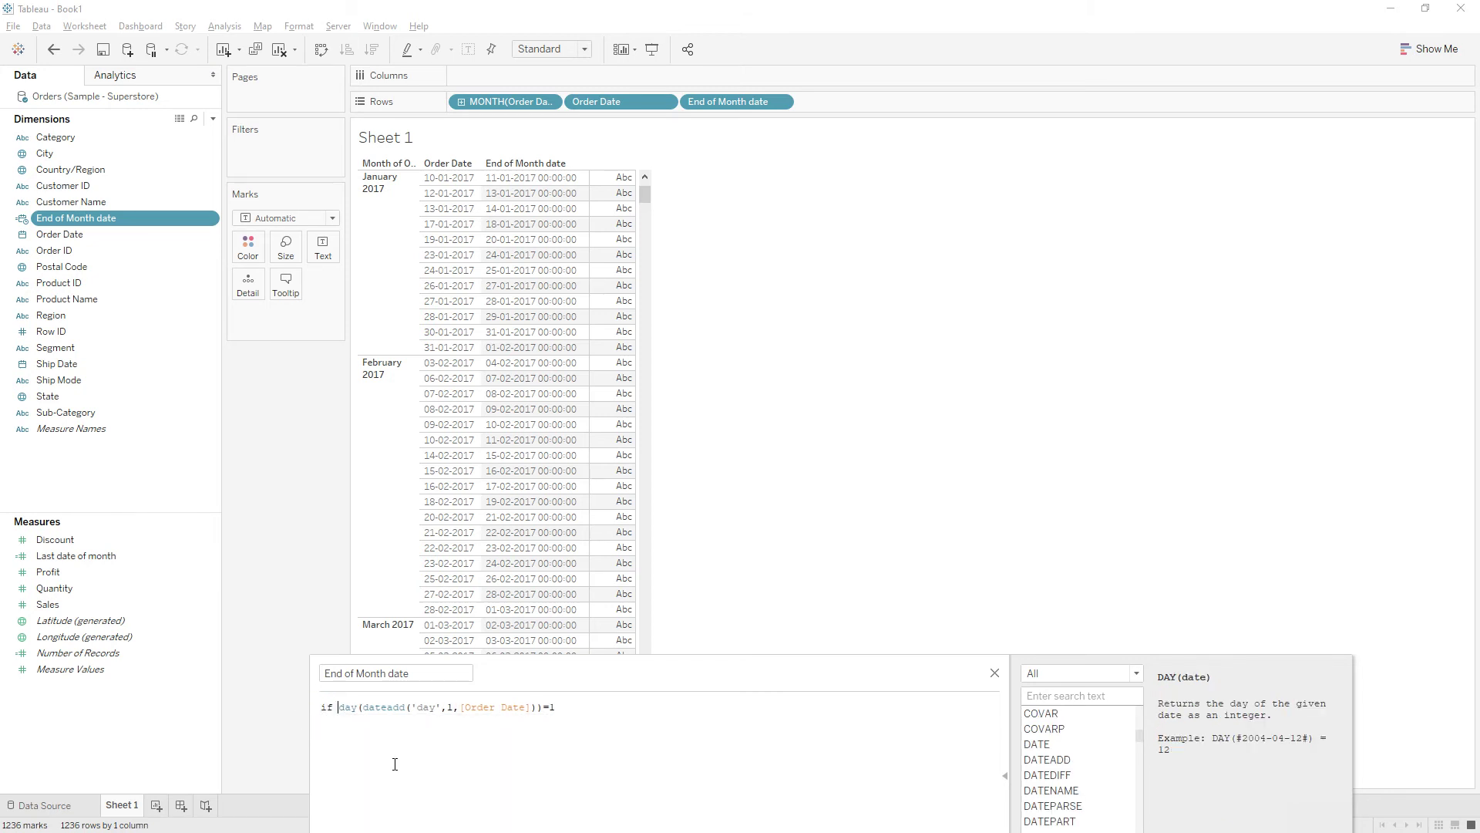
click(589, 708)
text(then ord)
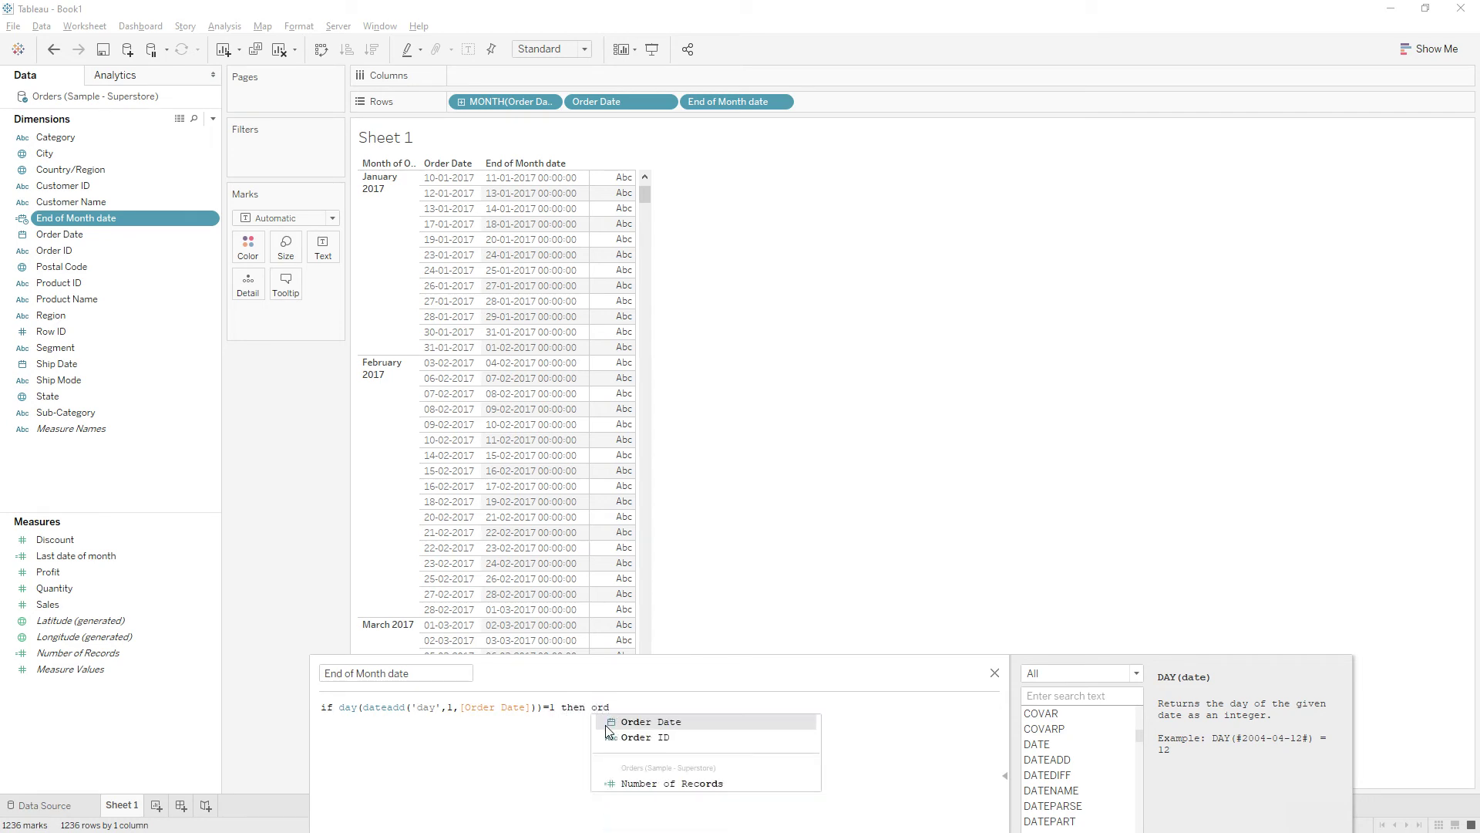
click(607, 724)
text(END)
key(Return)
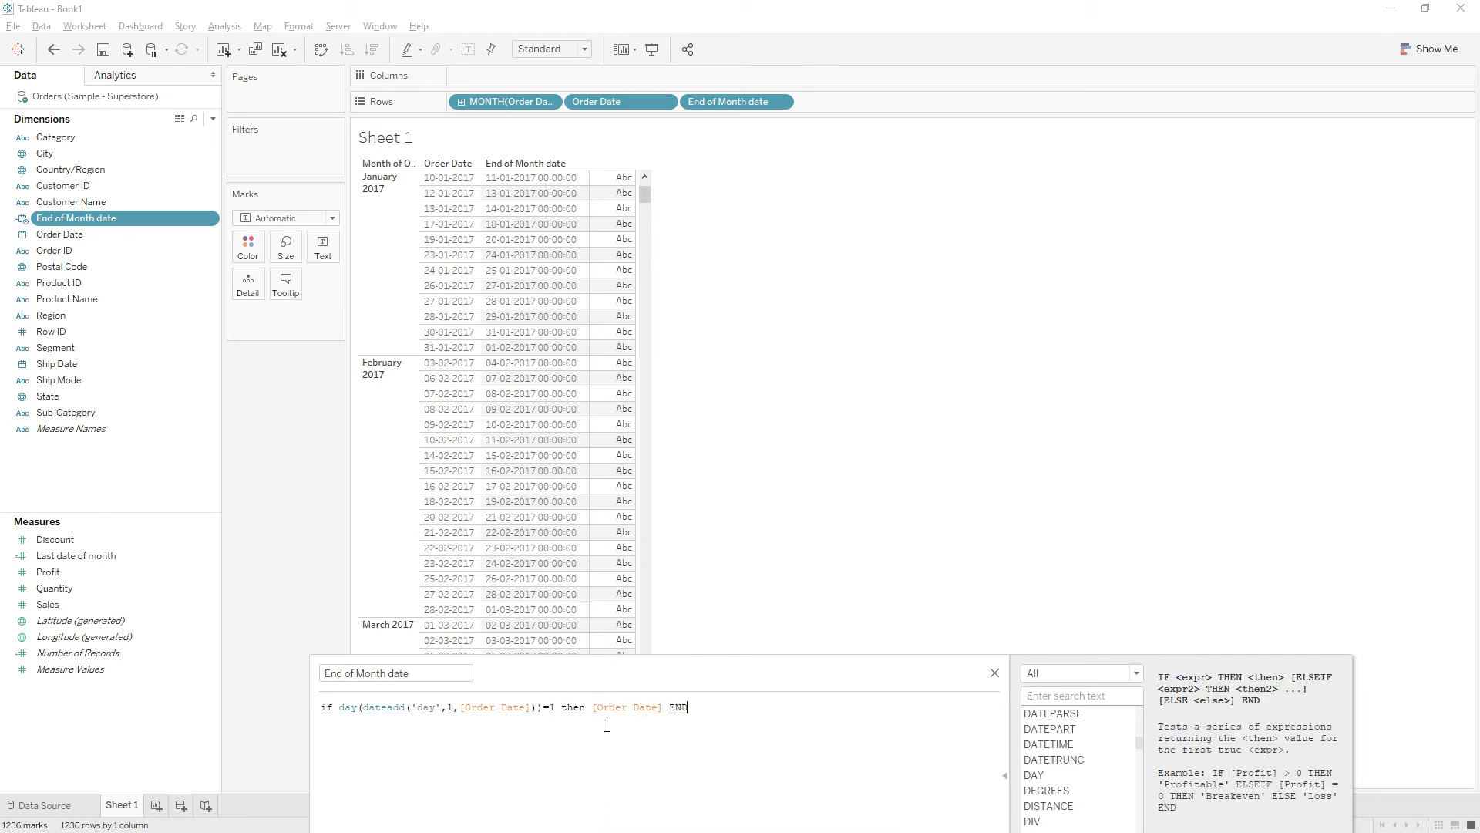
drag(746, 687, 704, 495)
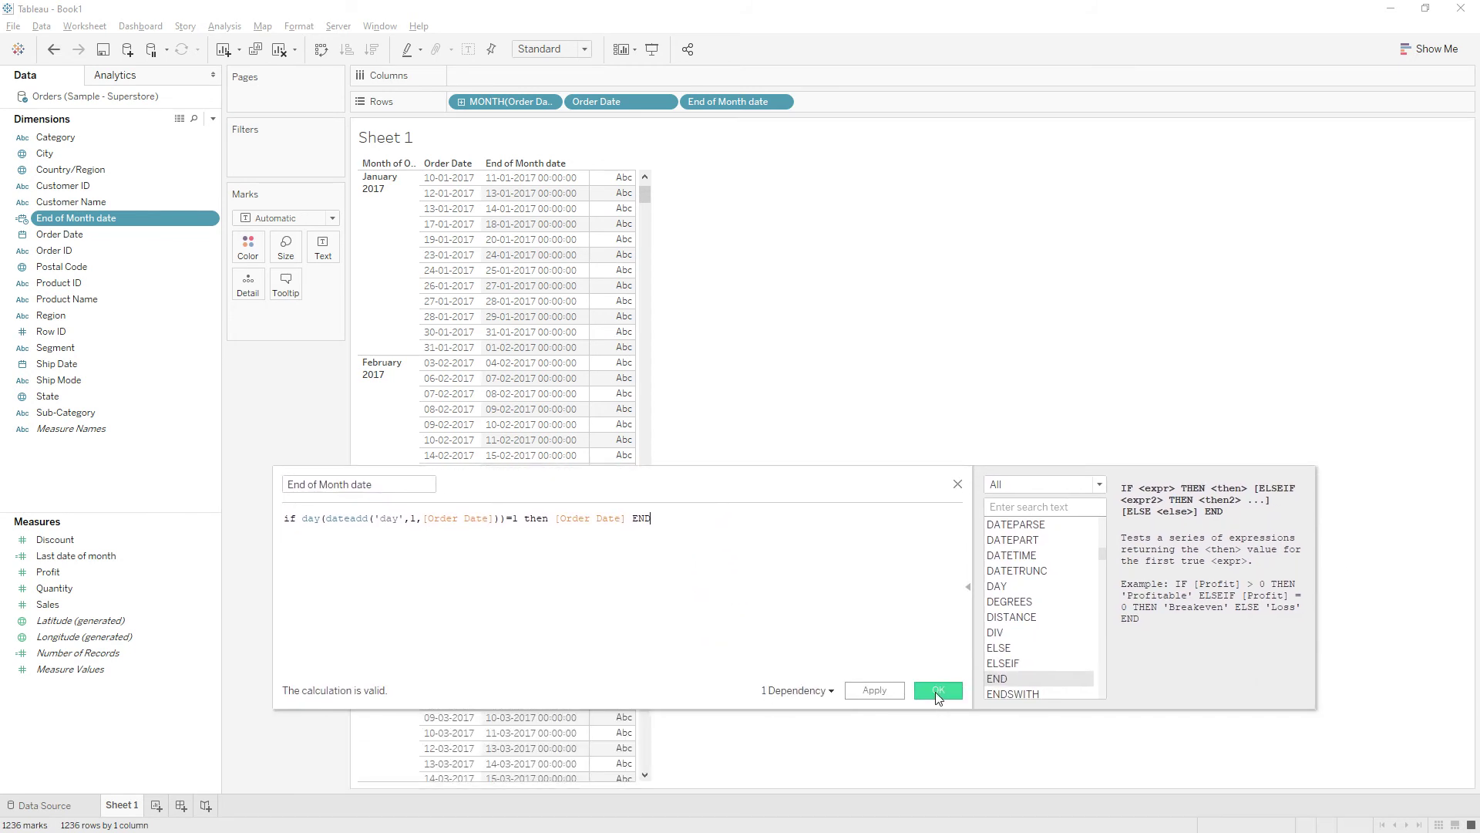
click(938, 691)
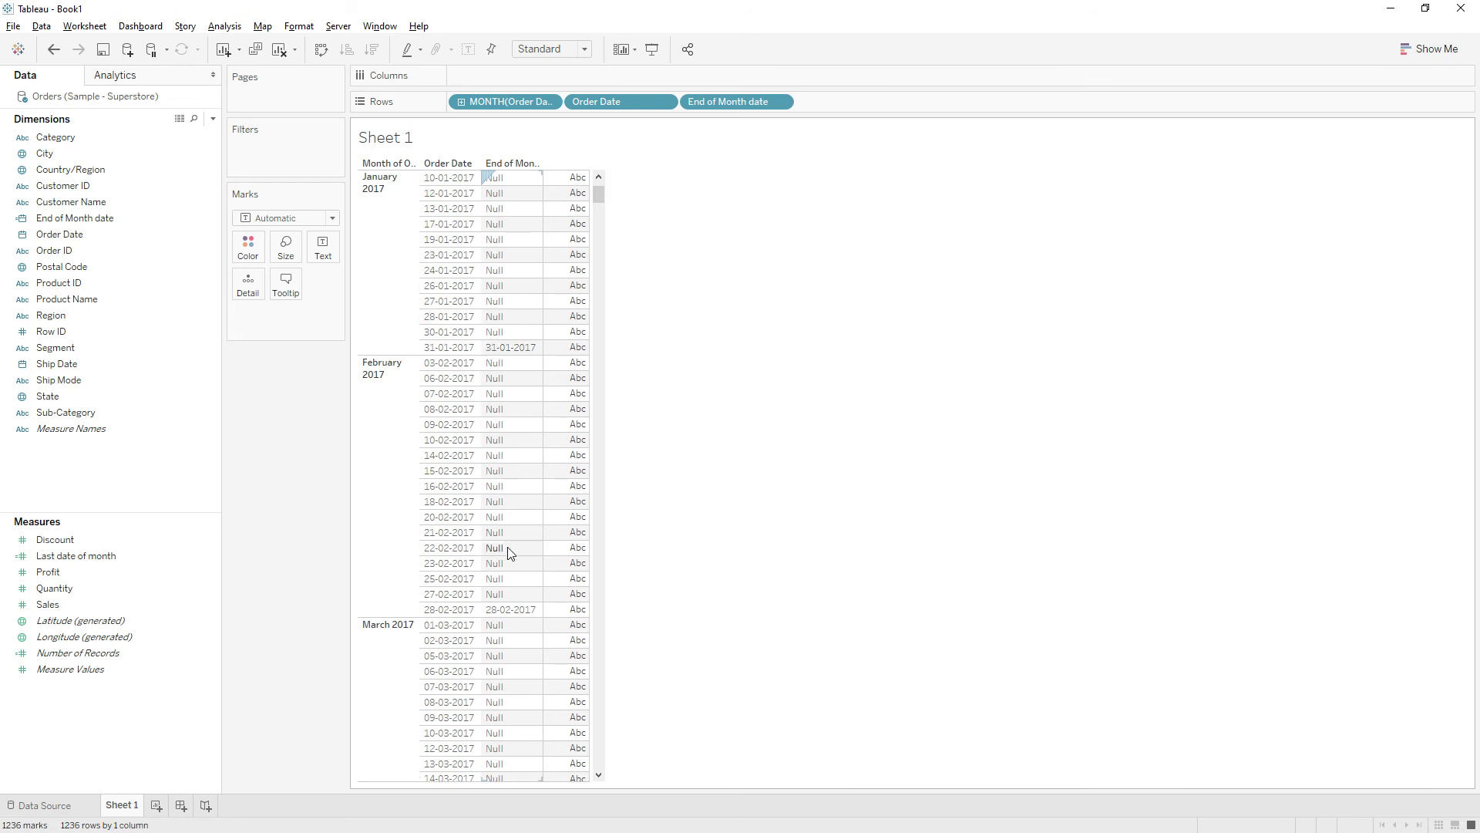
scroll(542, 488, down, 8)
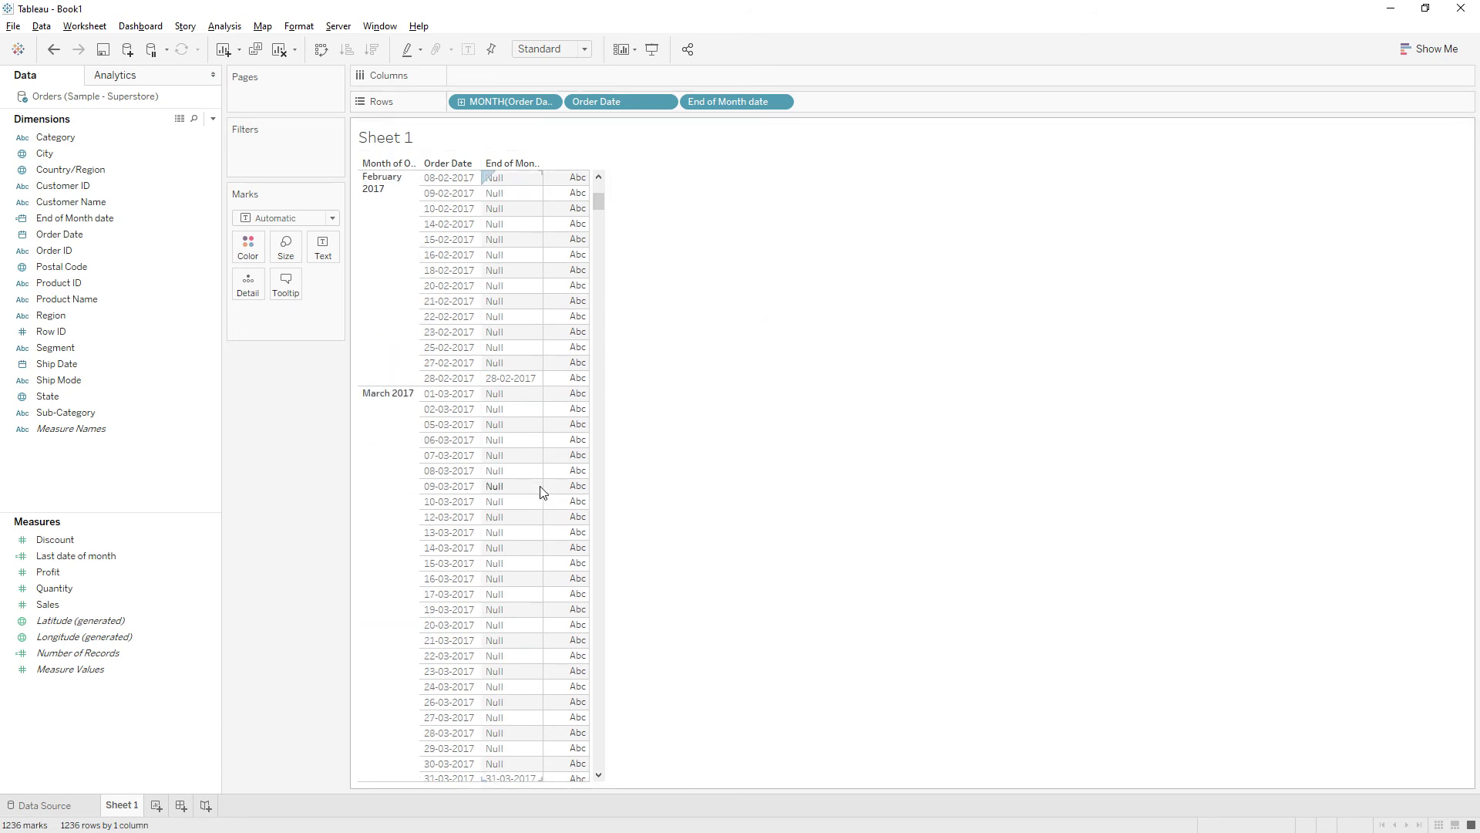
scroll(542, 486, down, 5)
scroll(542, 482, up, 15)
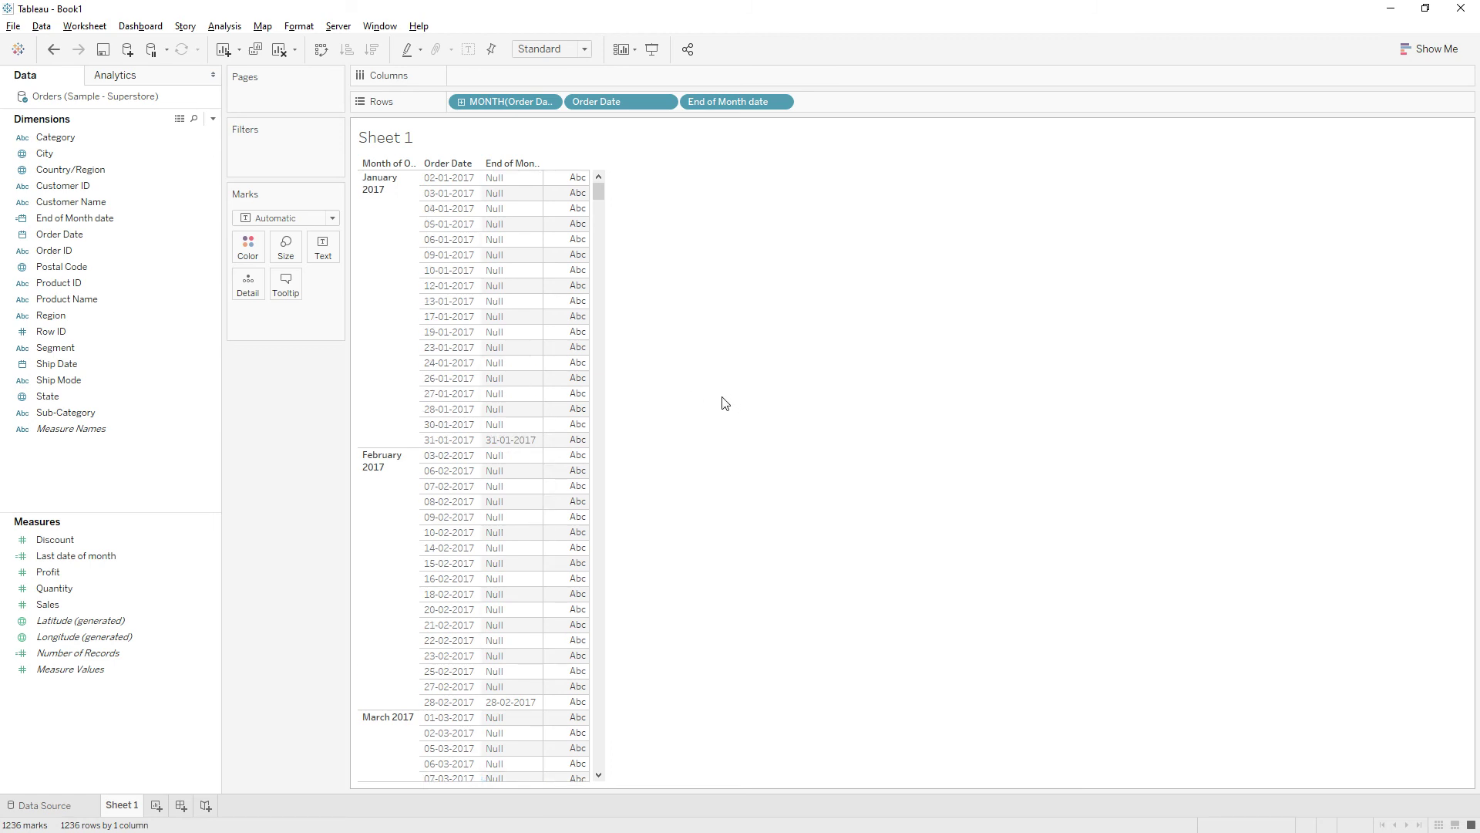
drag(608, 103, 308, 439)
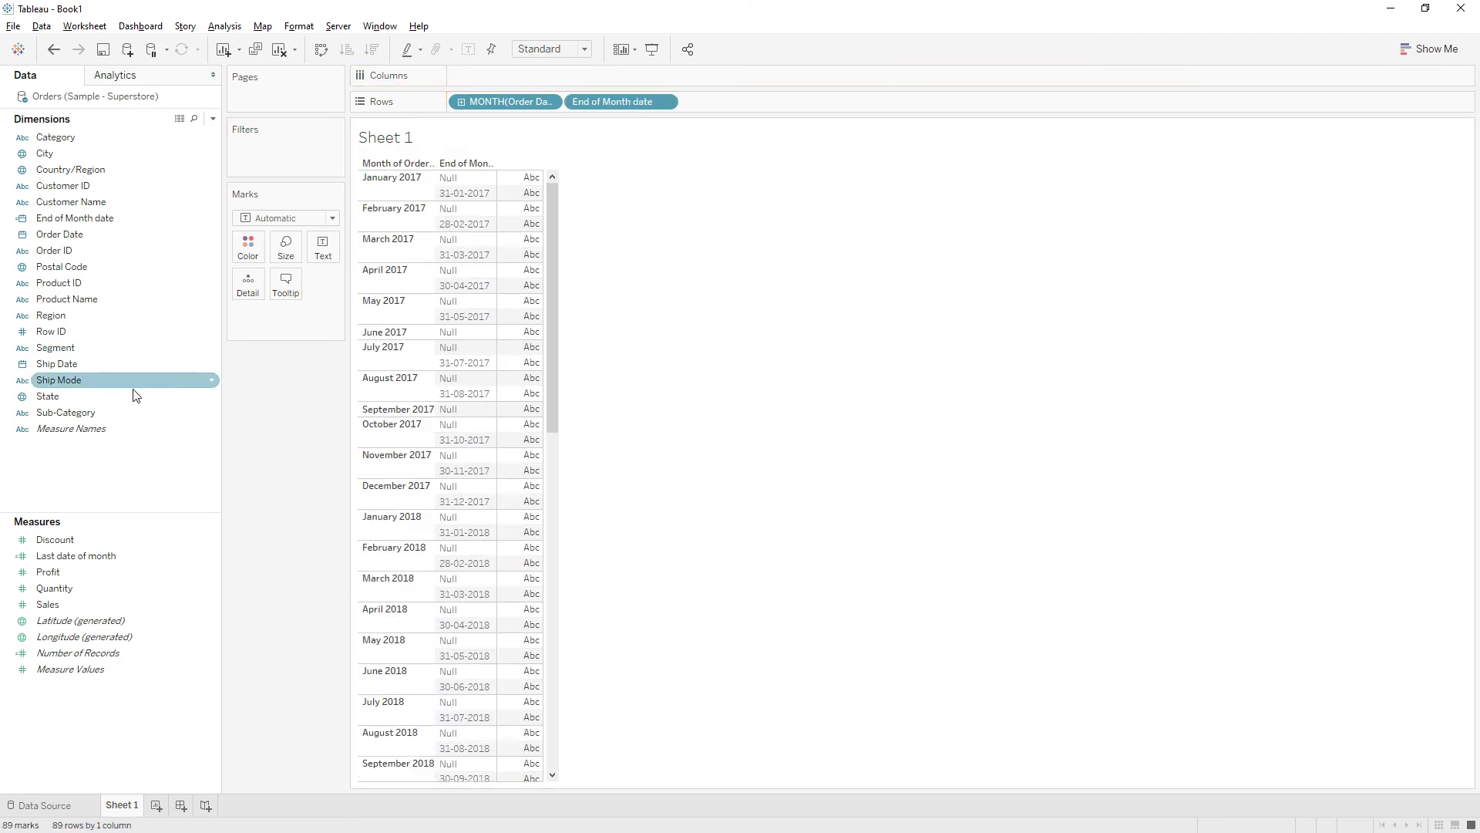
Step: Filter End of Month date to non-null dates, leaving 41 rows with their month-end dates
drag(77, 219, 256, 154)
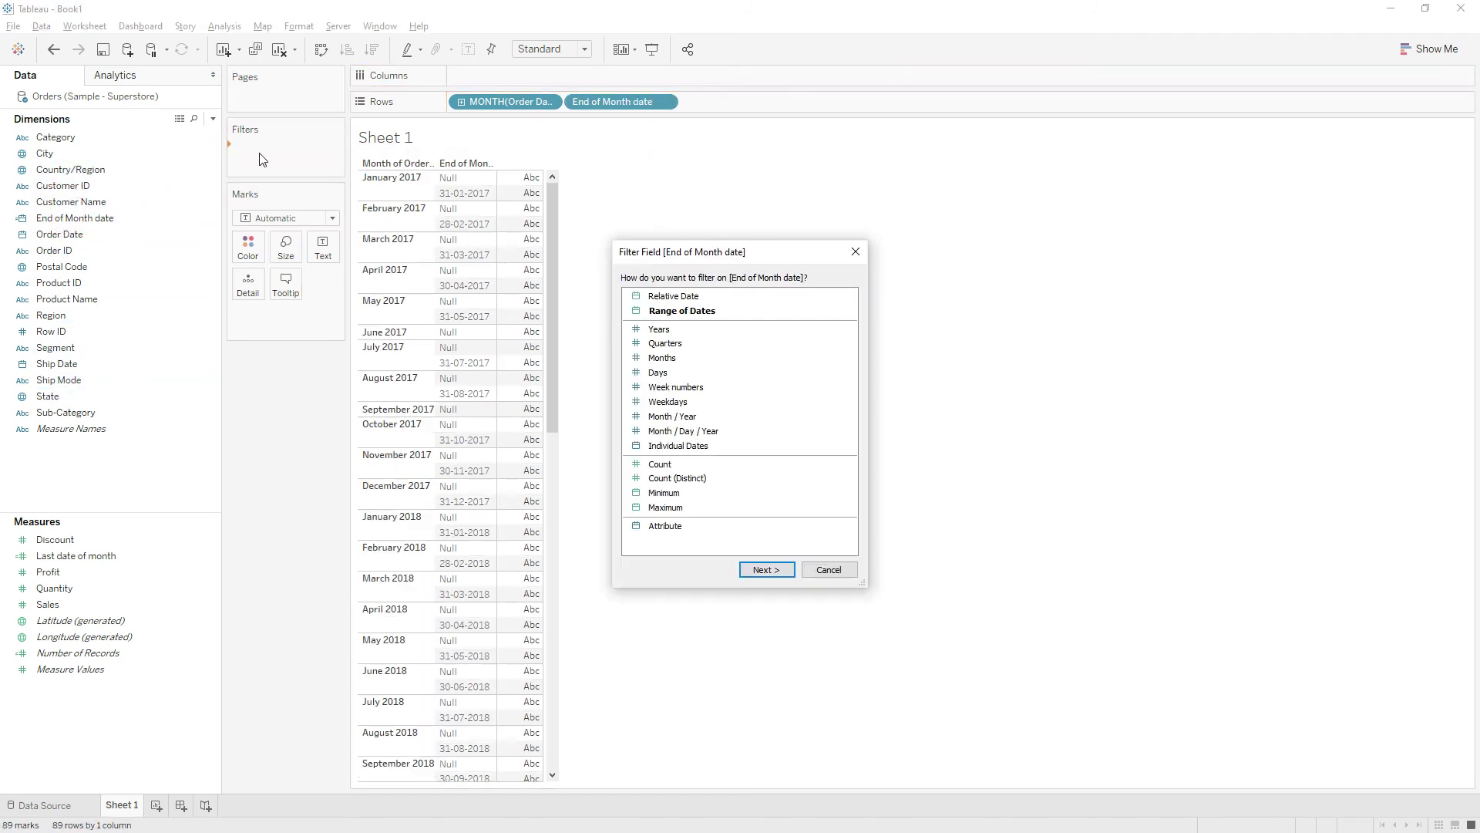
click(766, 574)
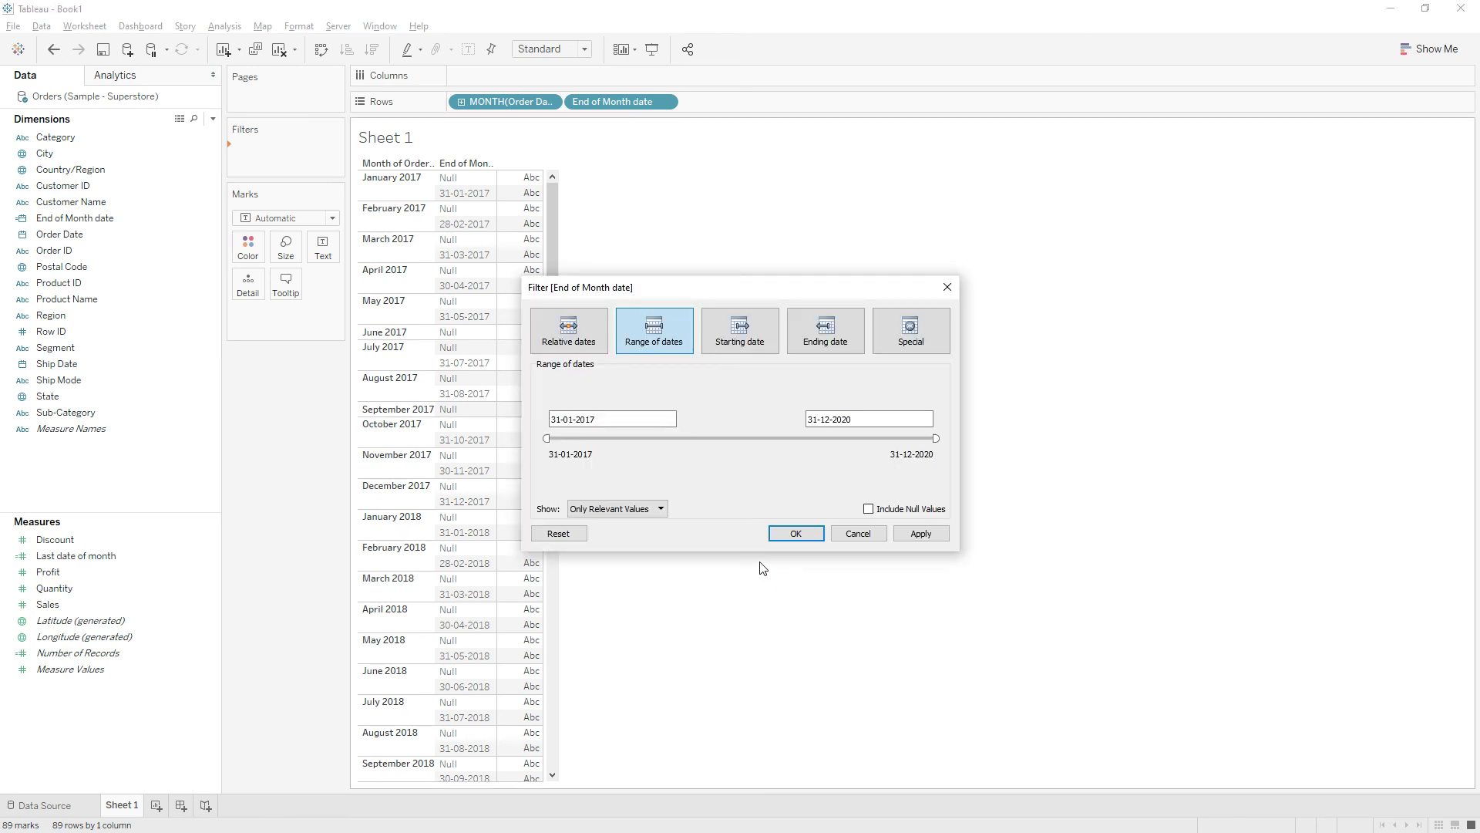
click(891, 345)
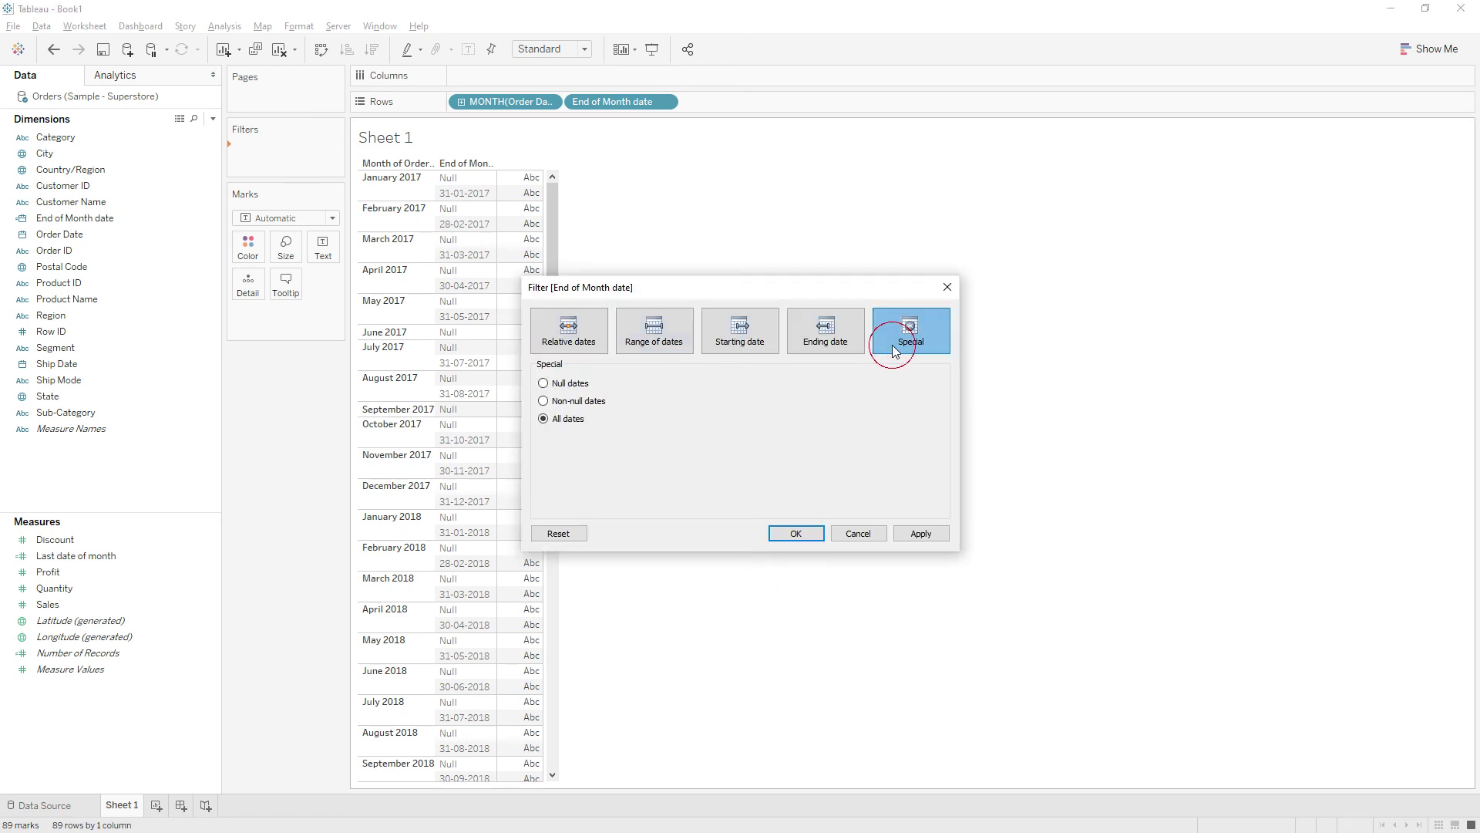
click(574, 402)
click(795, 533)
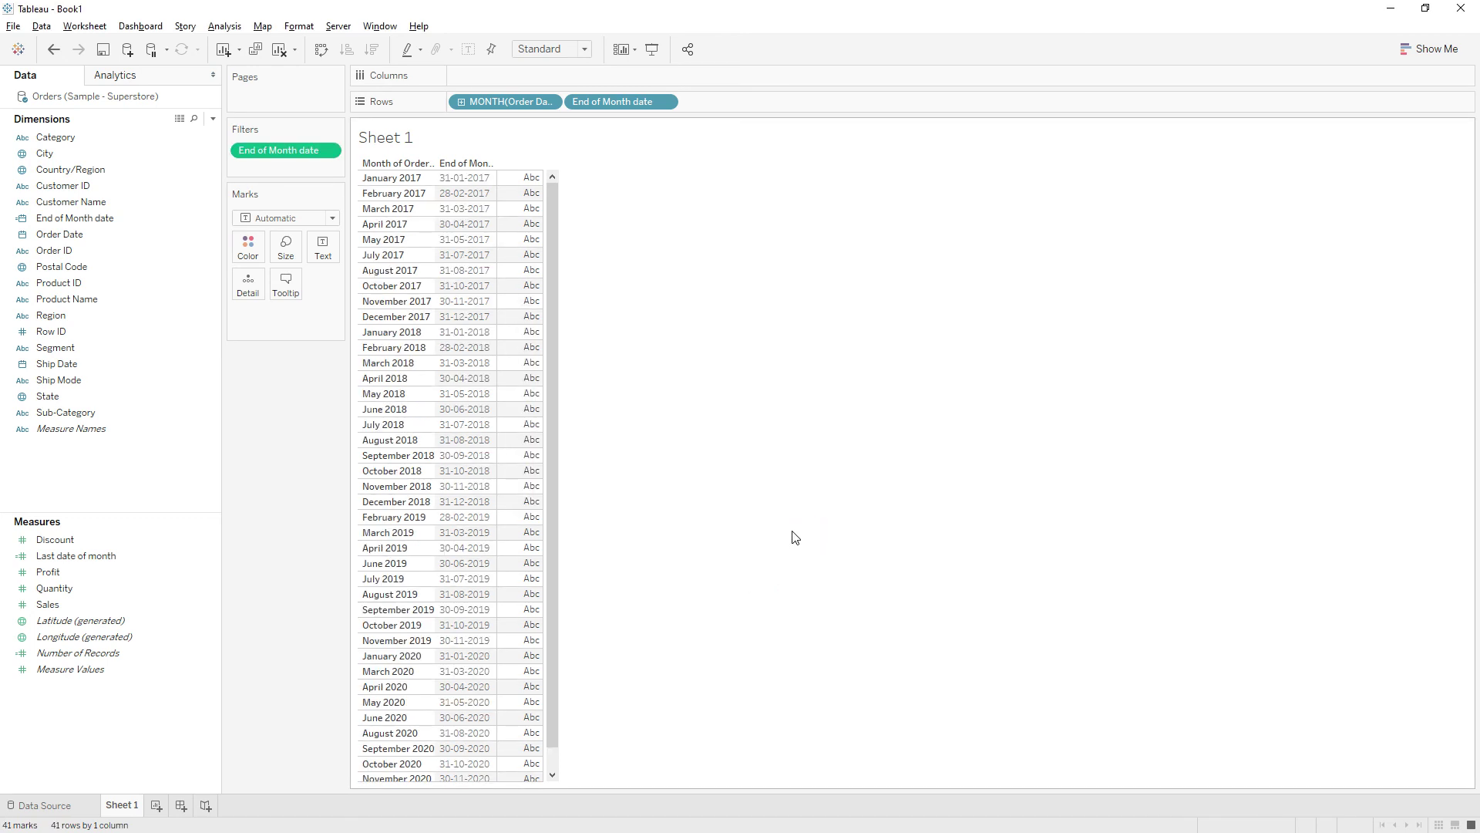
scroll(462, 474, down, 1)
scroll(460, 470, up, 1)
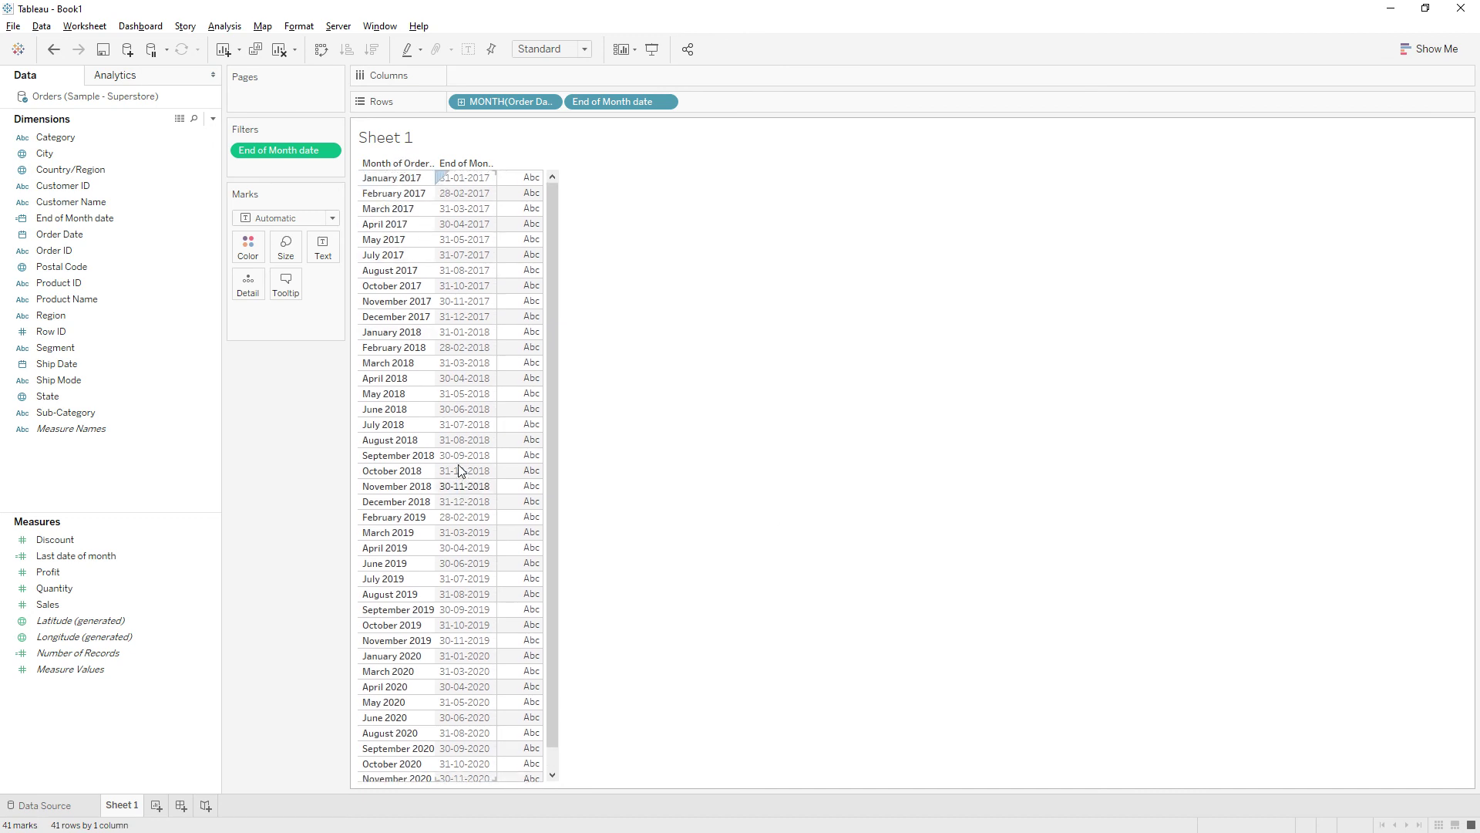